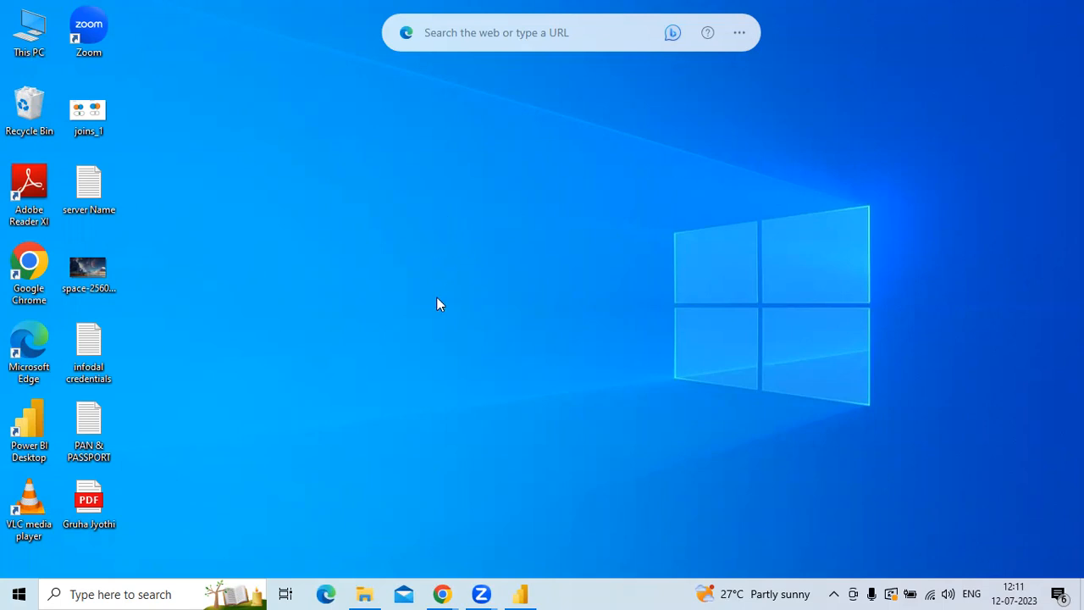
Step: Search the web in Chrome for "power bi free download", view the Microsoft Power BI Downloads page, and close the browser
double_click(30, 270)
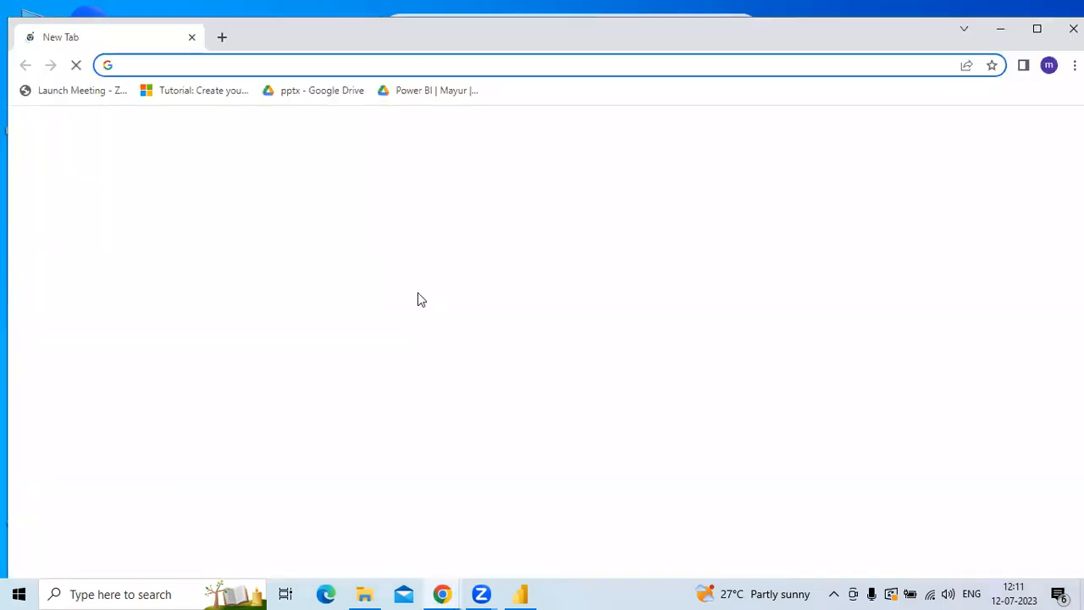
click(418, 359)
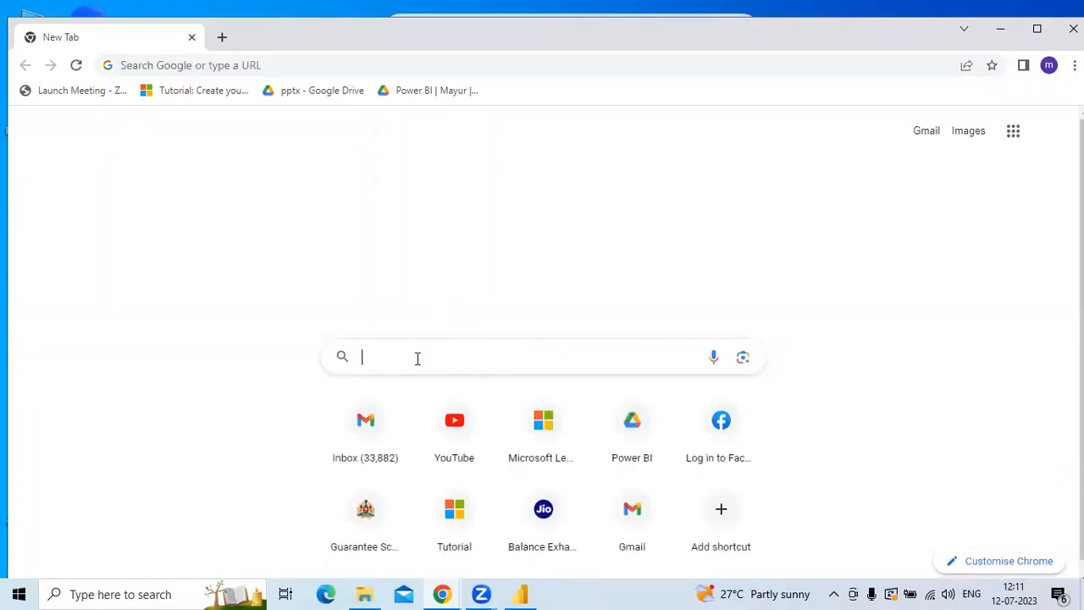
click(414, 393)
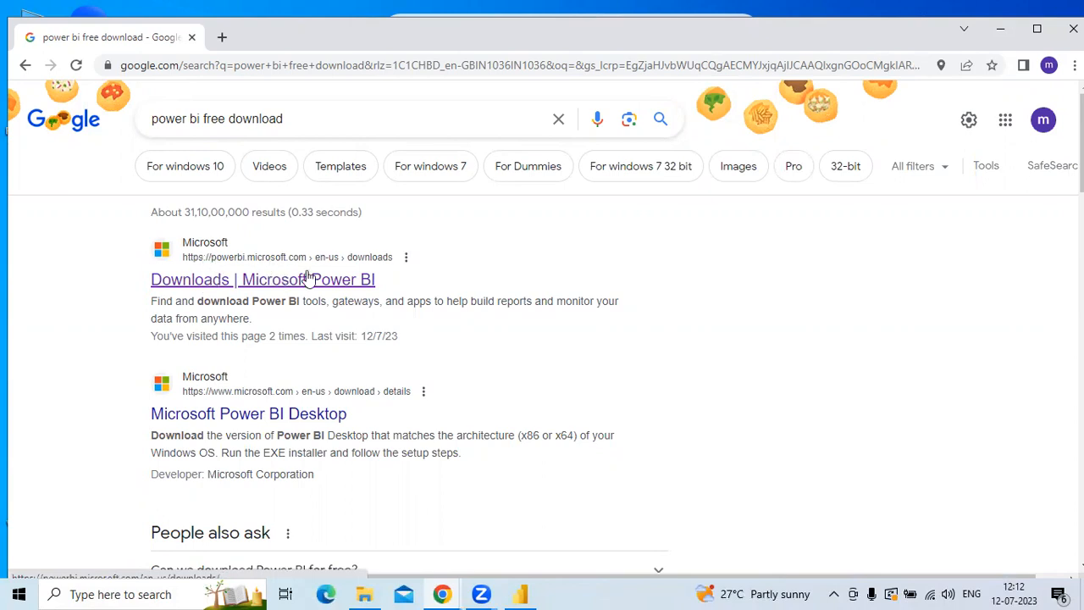
click(220, 282)
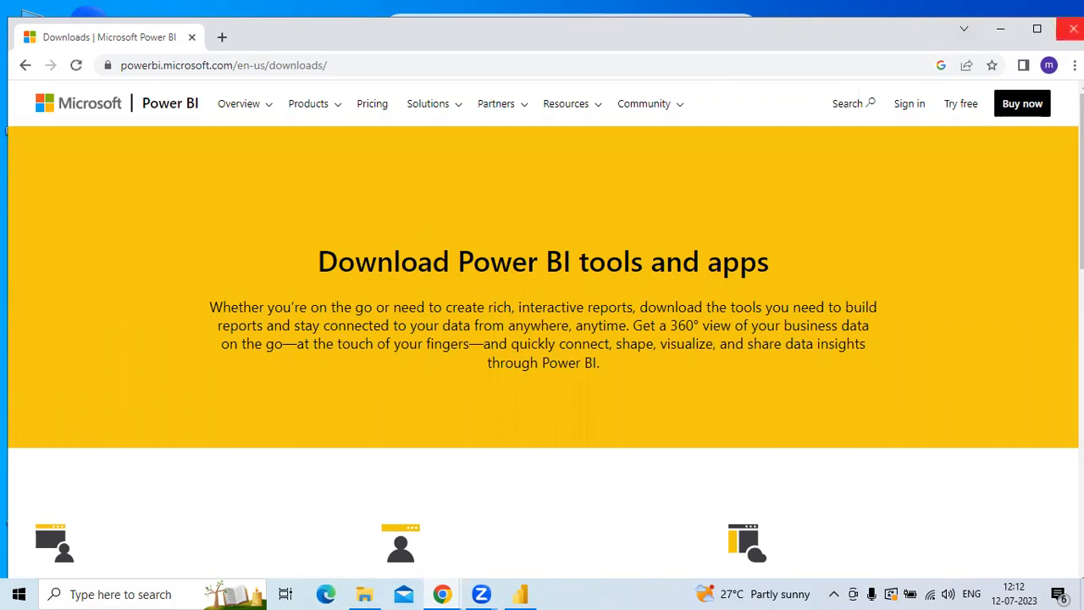
click(1073, 28)
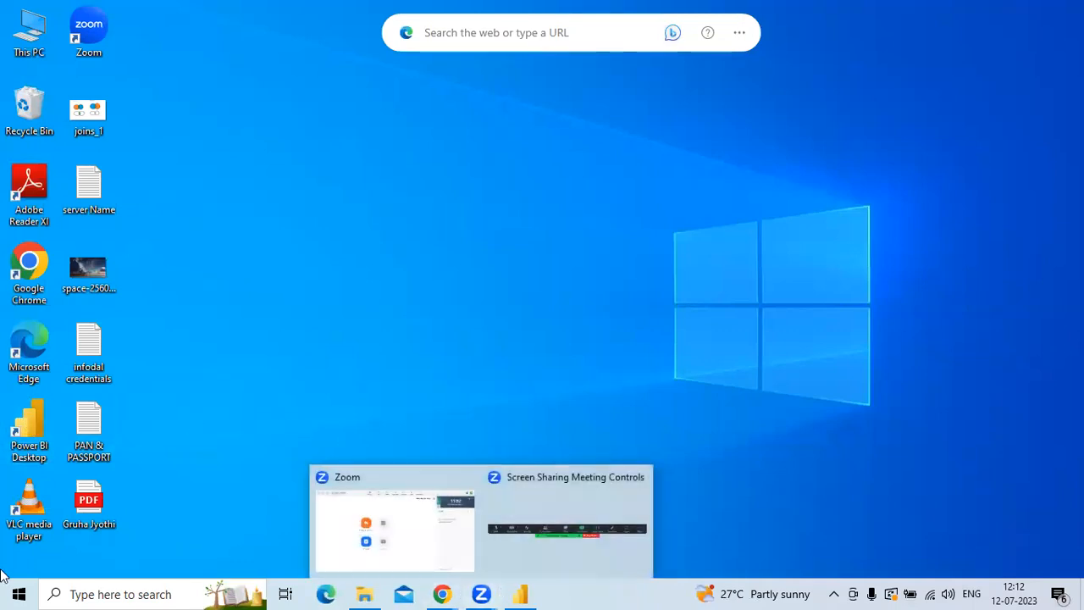
Step: Switch to Power BI Desktop, dismiss the pending-changes notice and expand the Filters pane
click(525, 593)
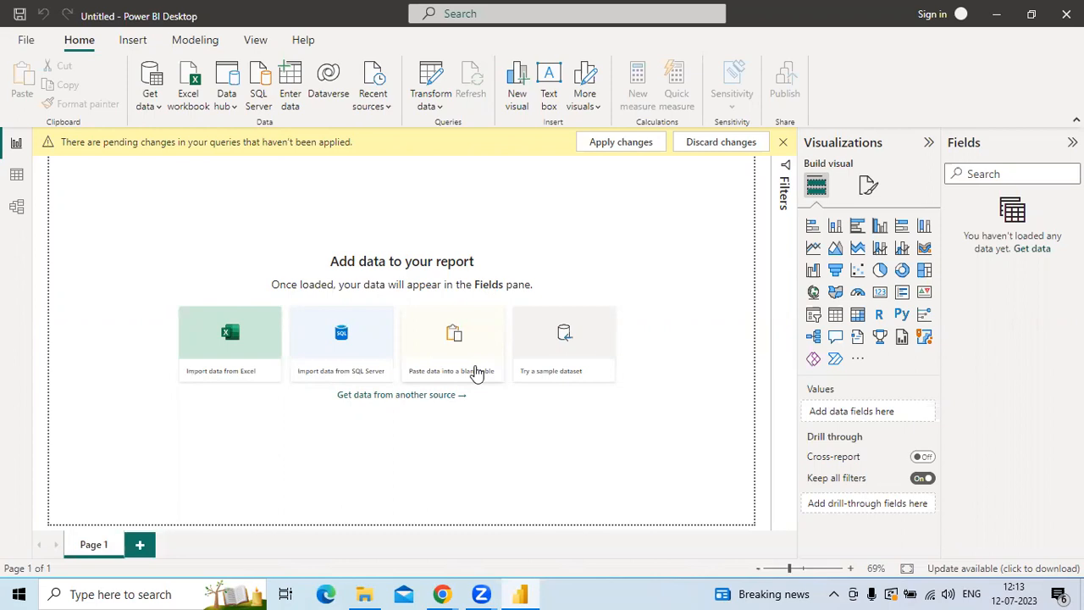
click(783, 142)
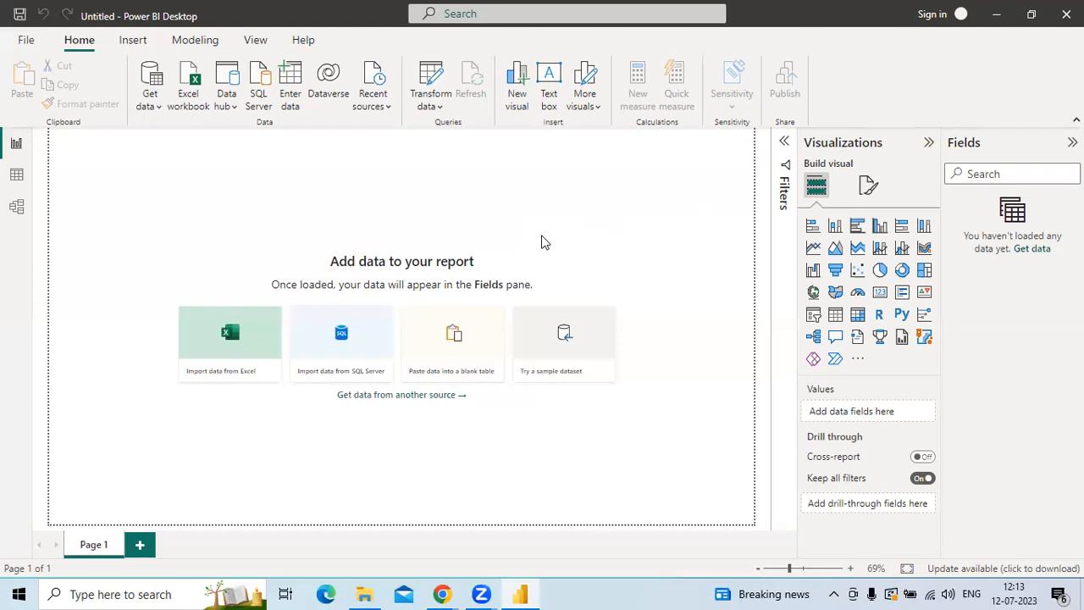
click(784, 144)
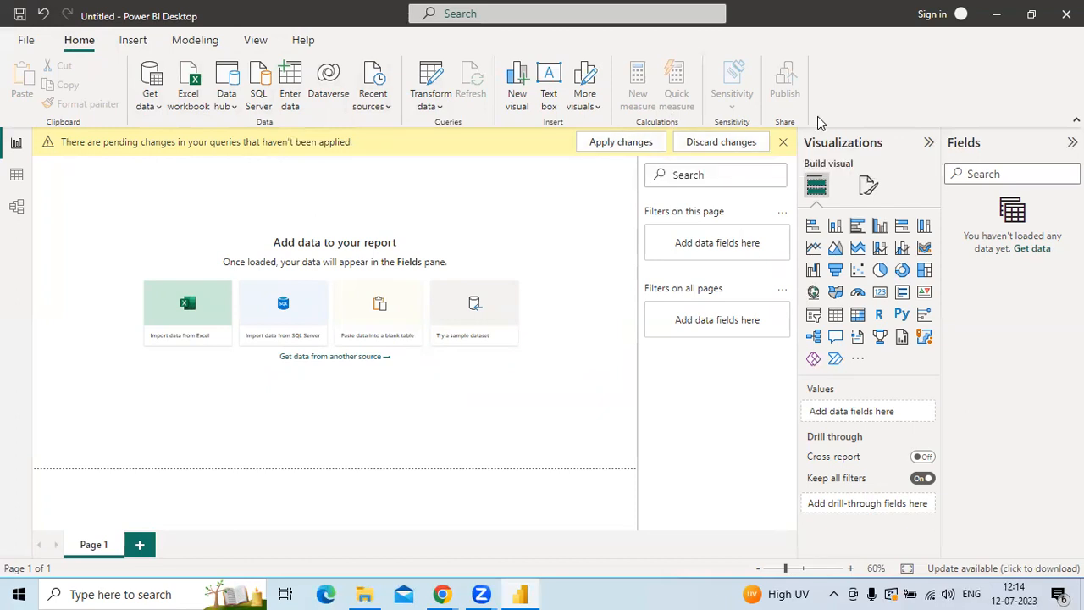
click(784, 143)
Step: Get data from the Excel workbook "Sample - Superstore" in the Sample Data folder
click(148, 103)
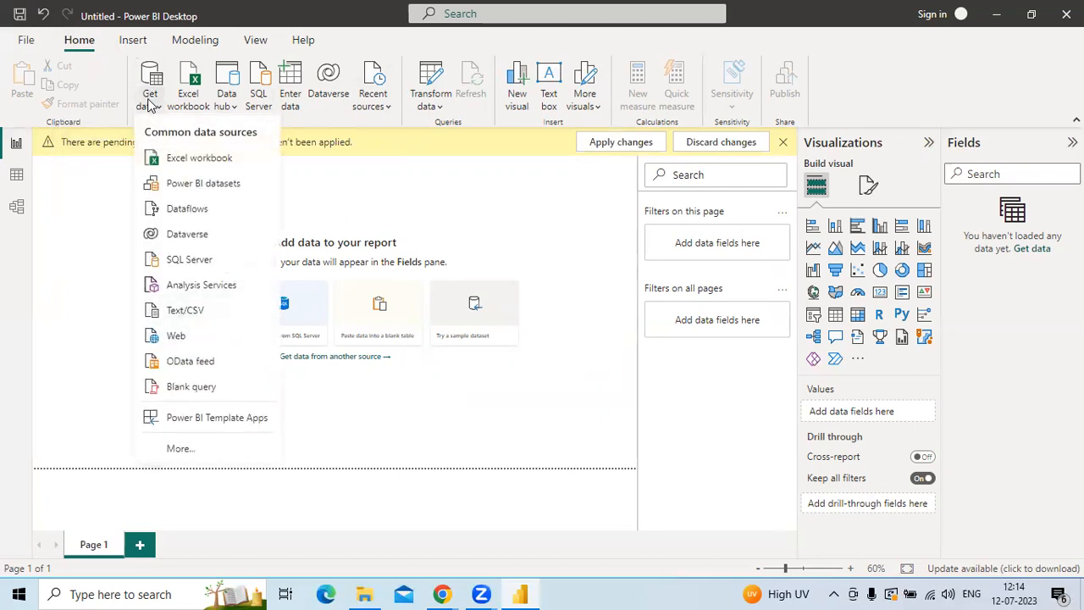
click(184, 162)
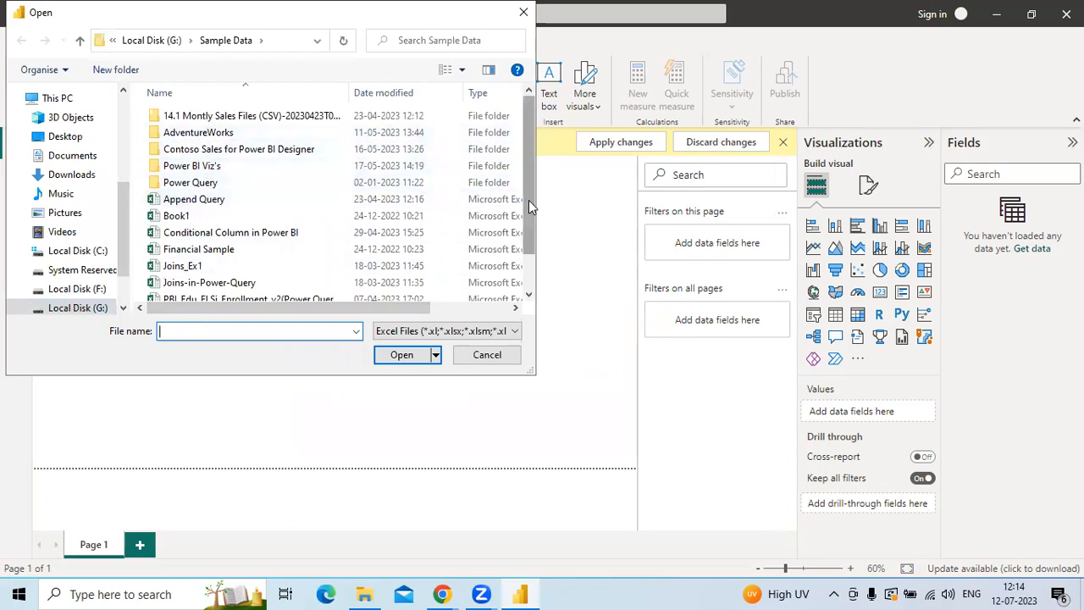
drag(529, 197, 528, 225)
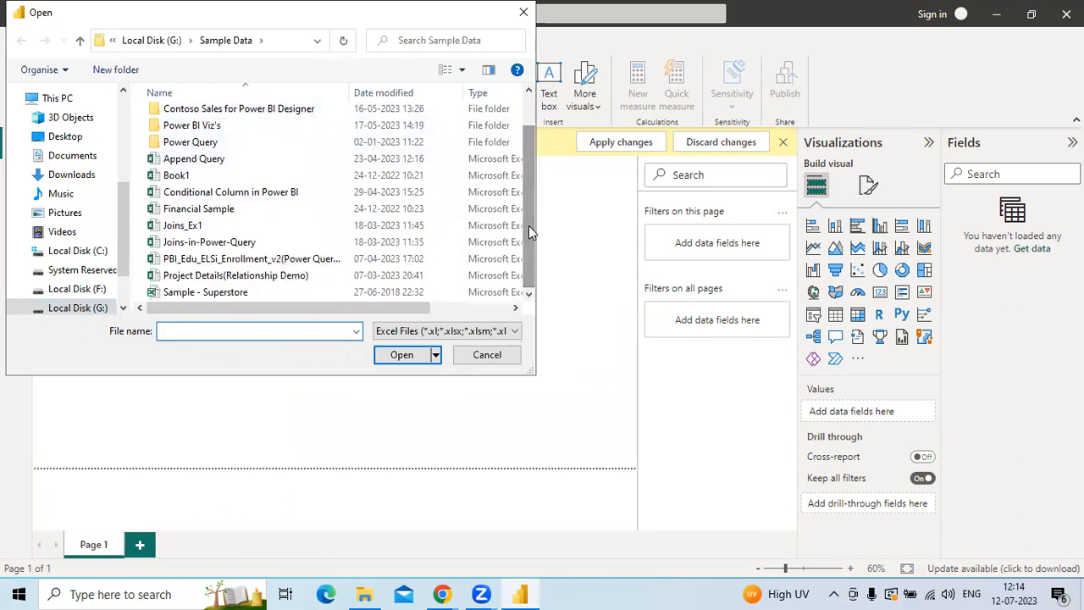
click(218, 294)
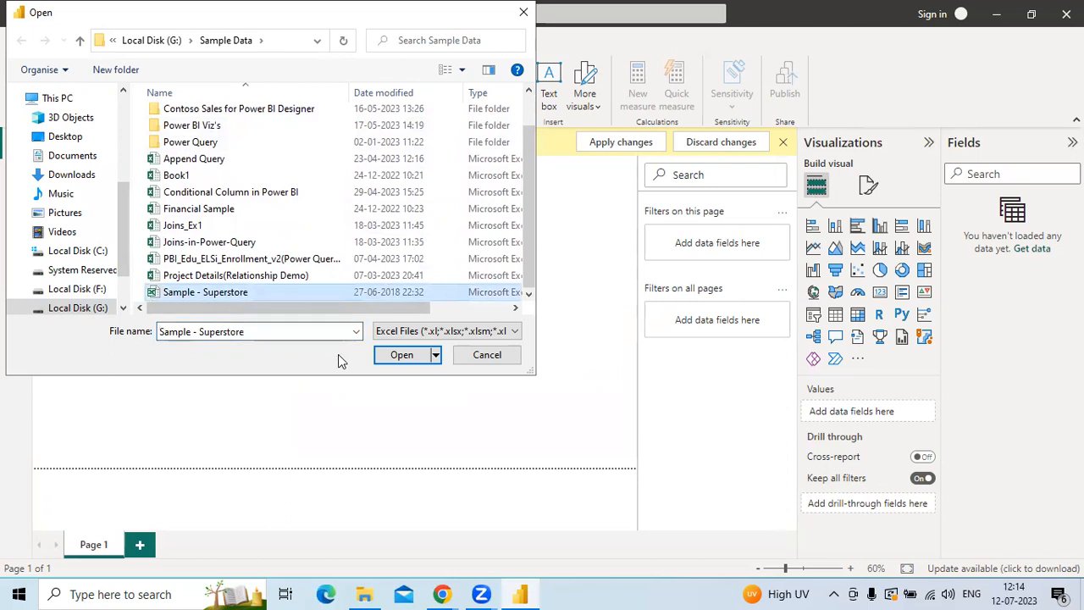
click(399, 356)
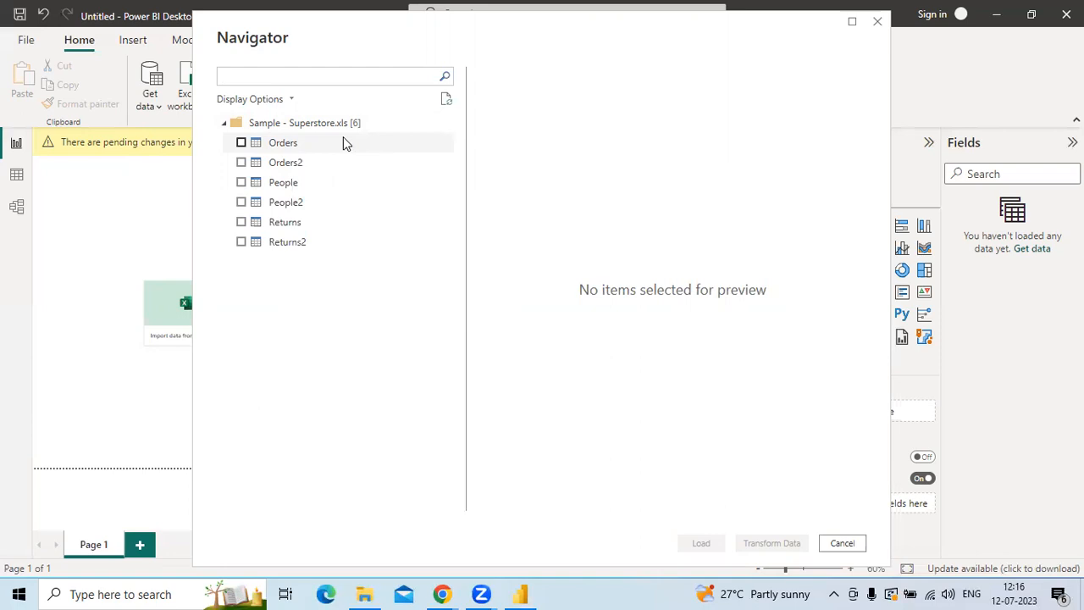
Step: Load the Orders, People and Returns tables from the workbook and apply the pending query changes
click(242, 144)
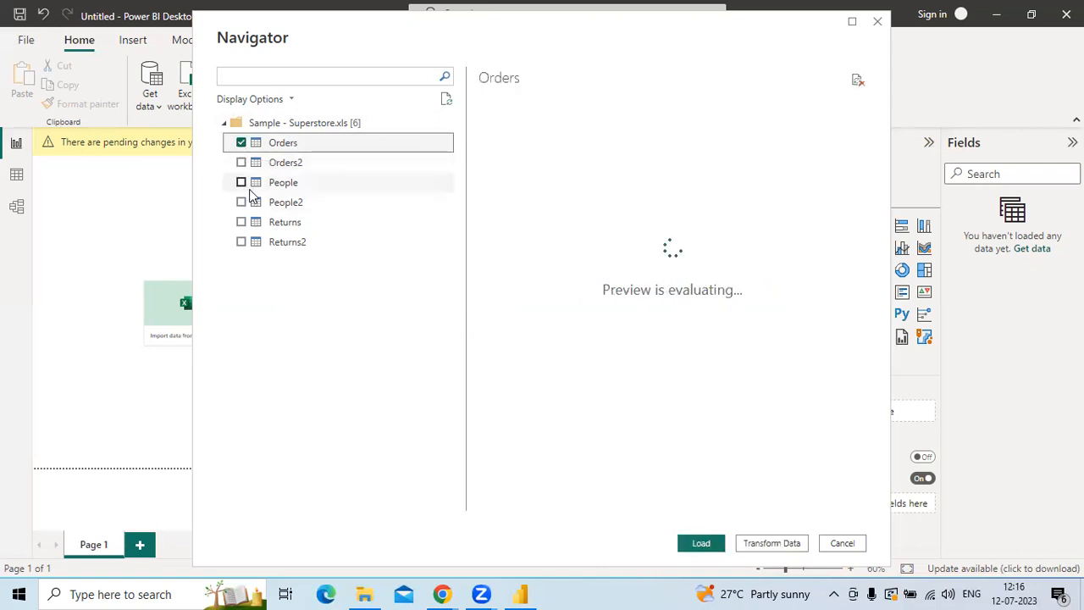
click(241, 183)
click(241, 223)
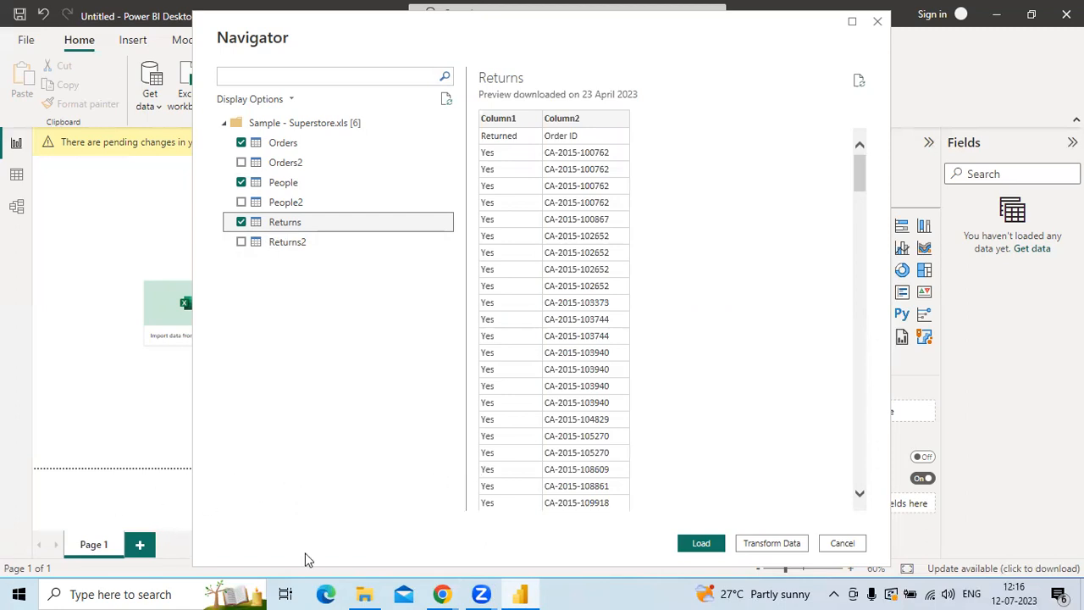
click(703, 544)
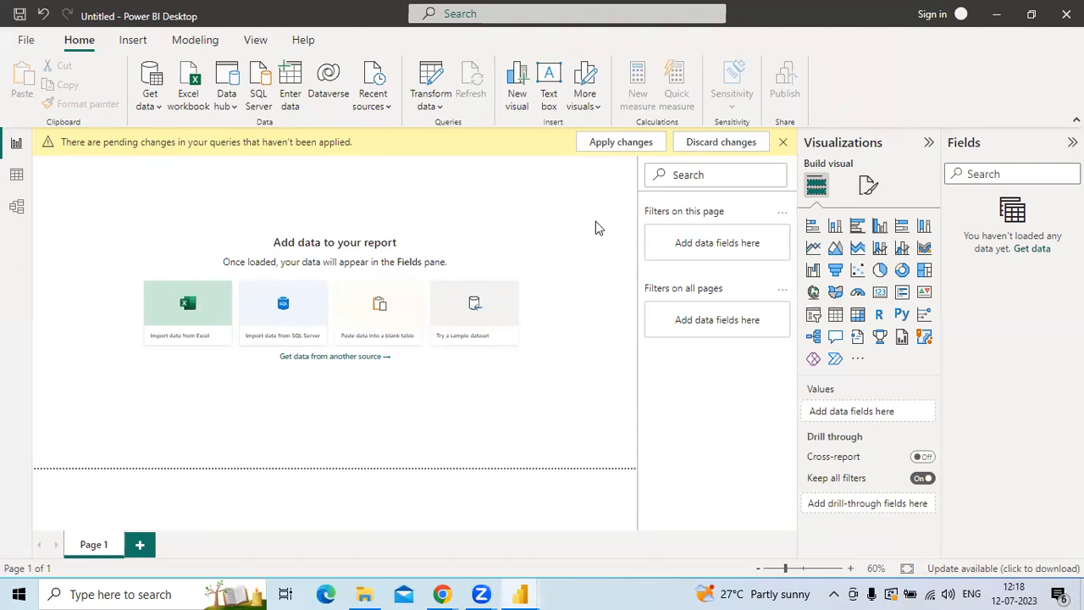
click(632, 143)
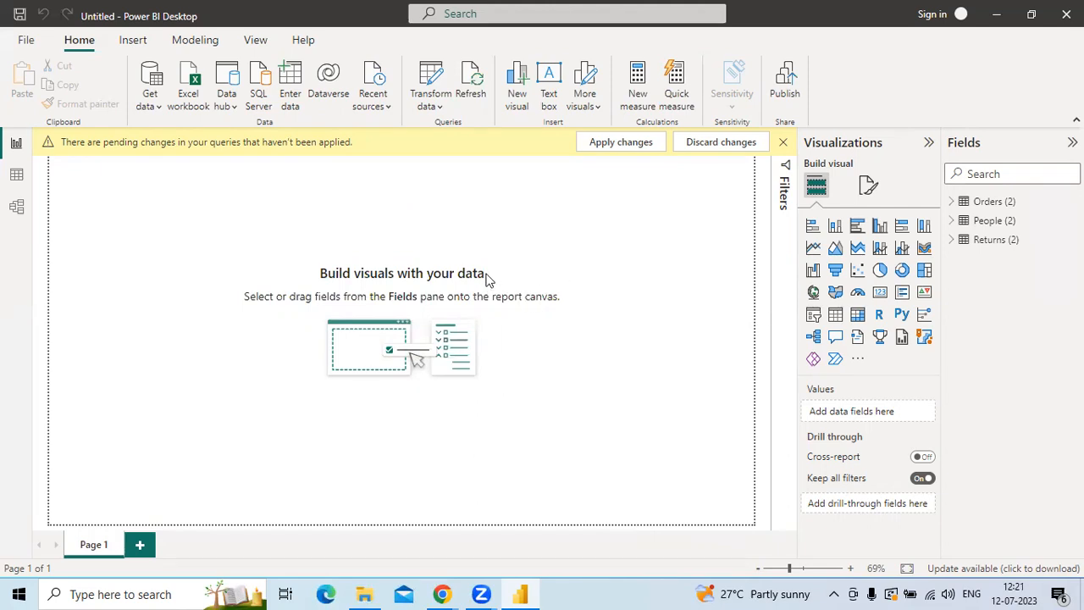
click(782, 141)
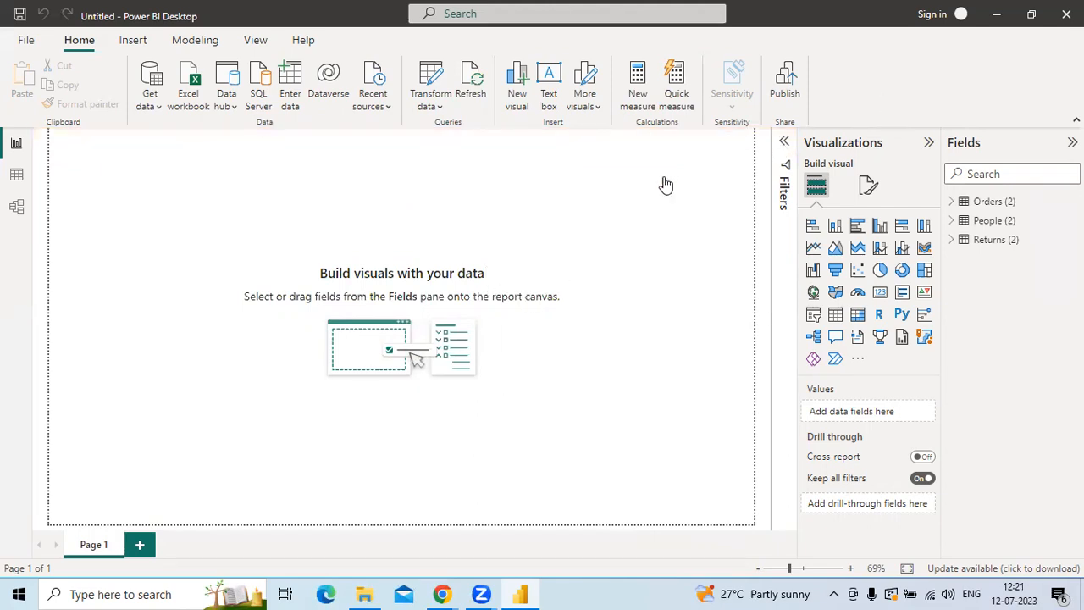
Step: Inspect the fields of the Orders (2), People (2) and Returns (2) tables one after another, collapsing each again
click(951, 204)
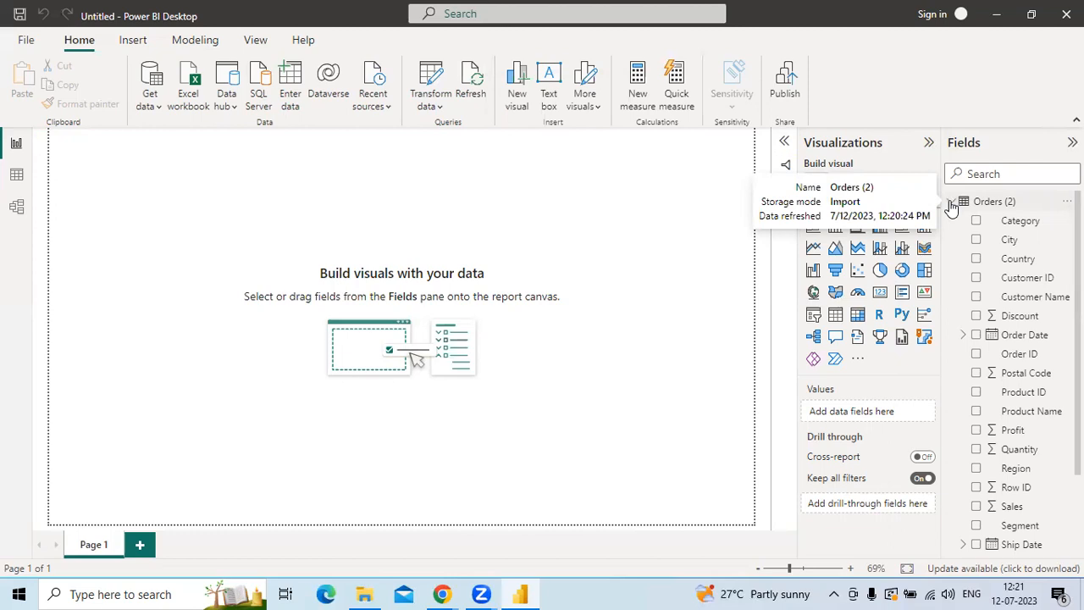
click(952, 205)
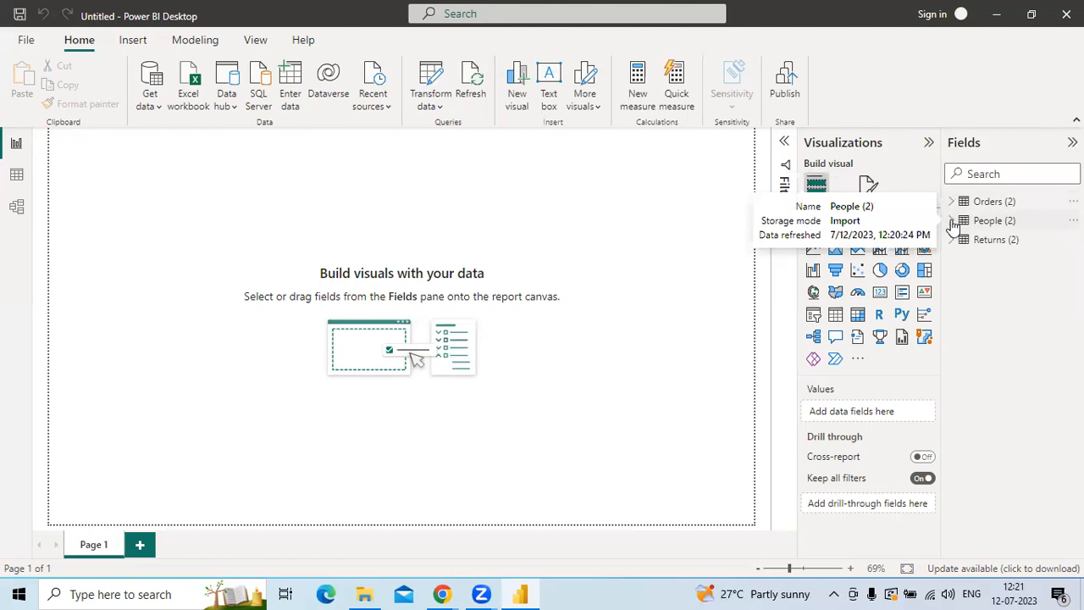
click(952, 222)
click(952, 222)
click(951, 240)
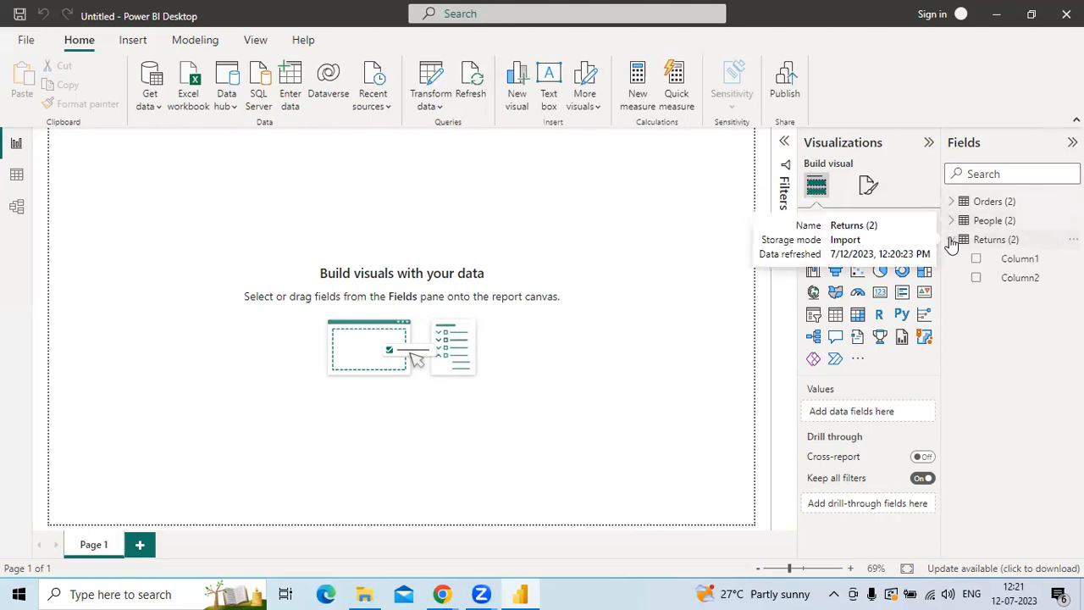
click(951, 241)
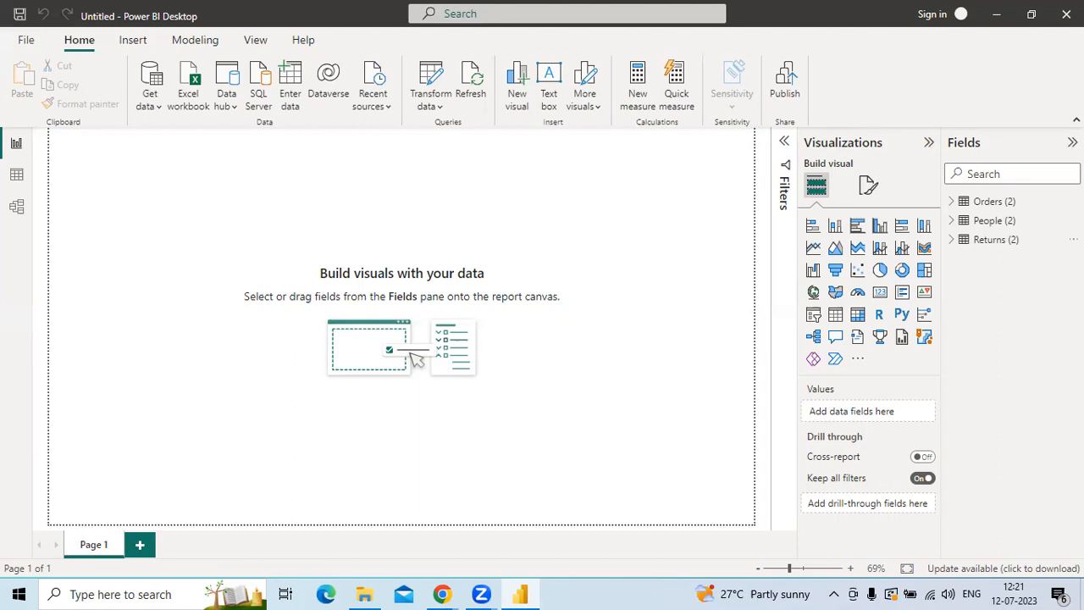
Step: Collapse and restore the Fields pane, and expand and collapse the Filters pane
click(1072, 143)
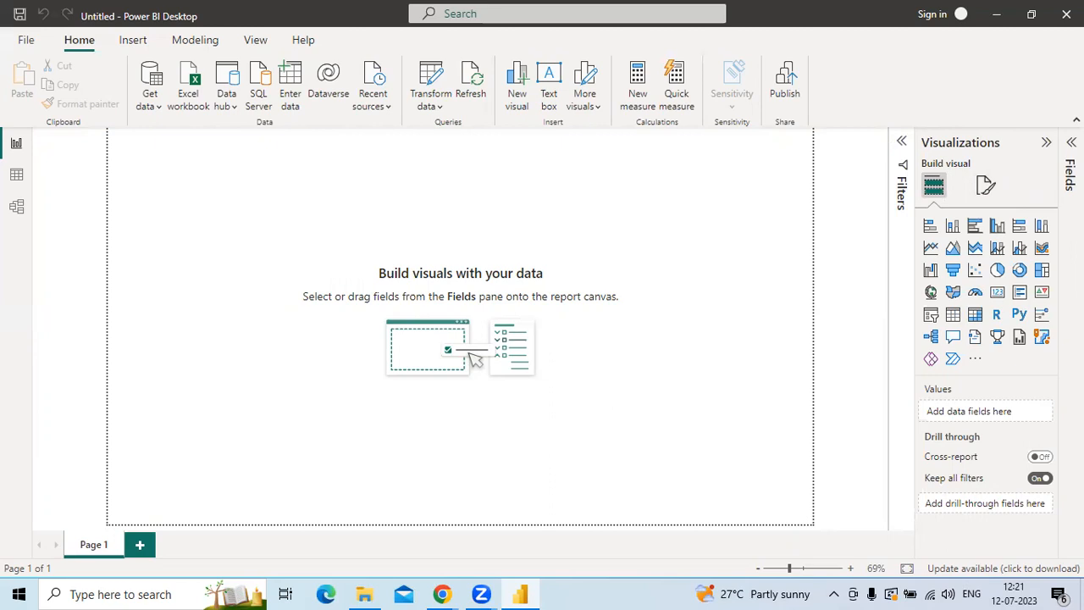
click(1071, 142)
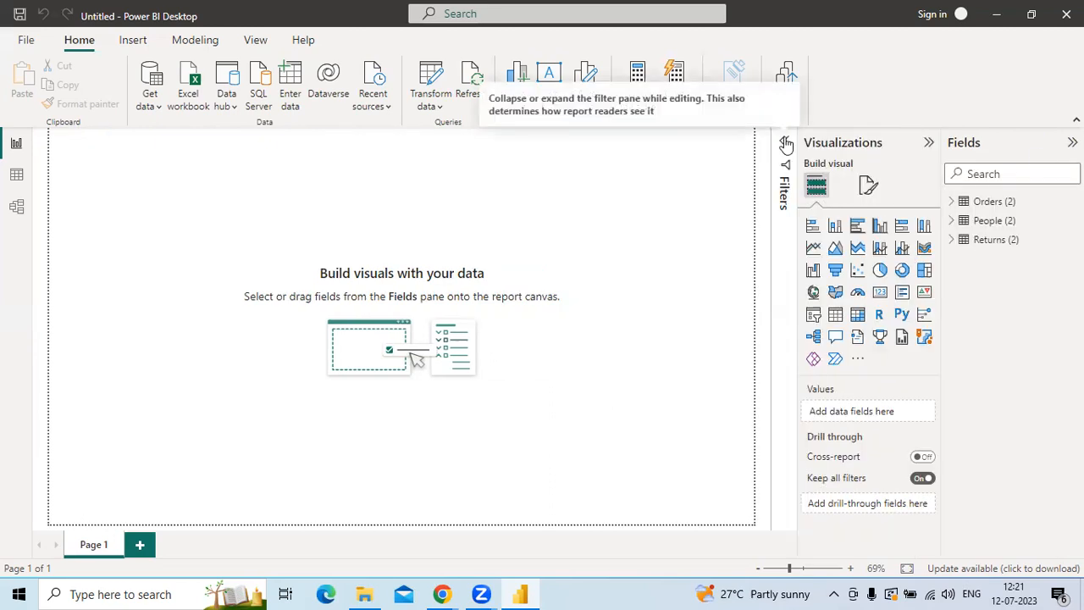
click(786, 144)
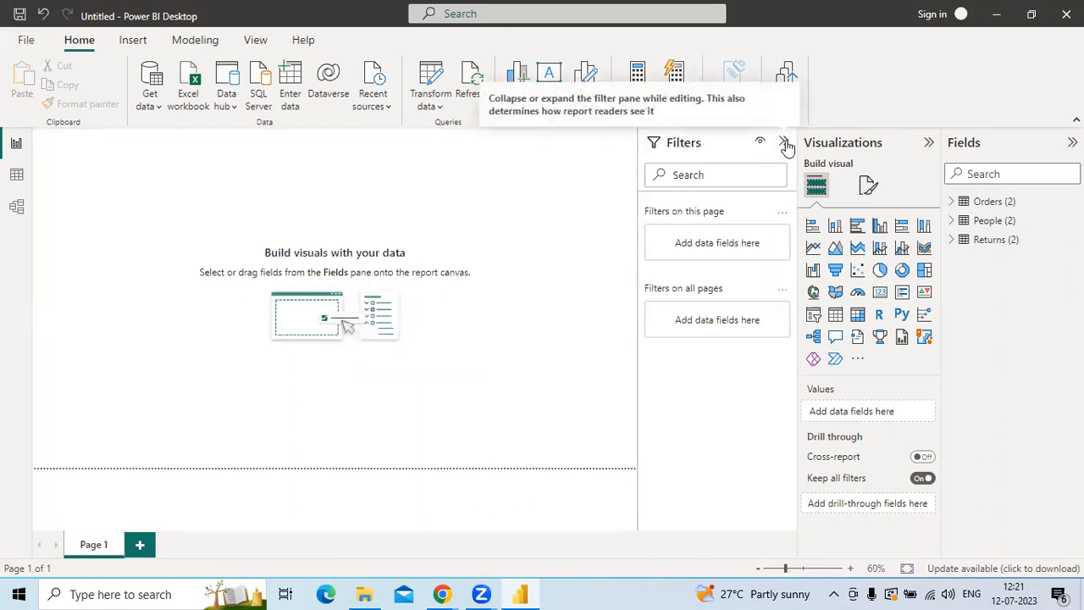
click(786, 144)
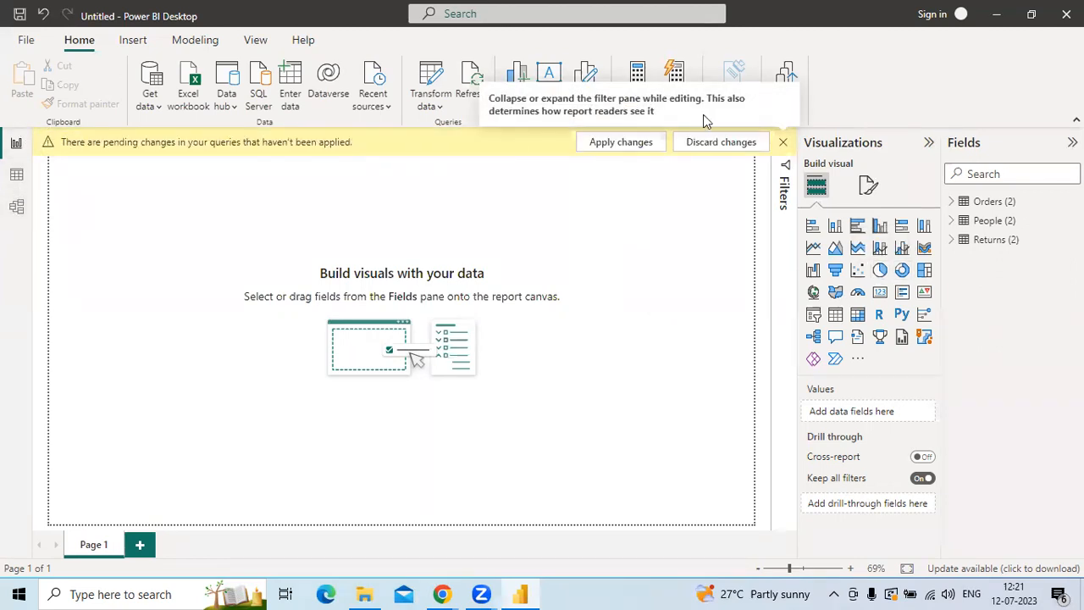
click(738, 148)
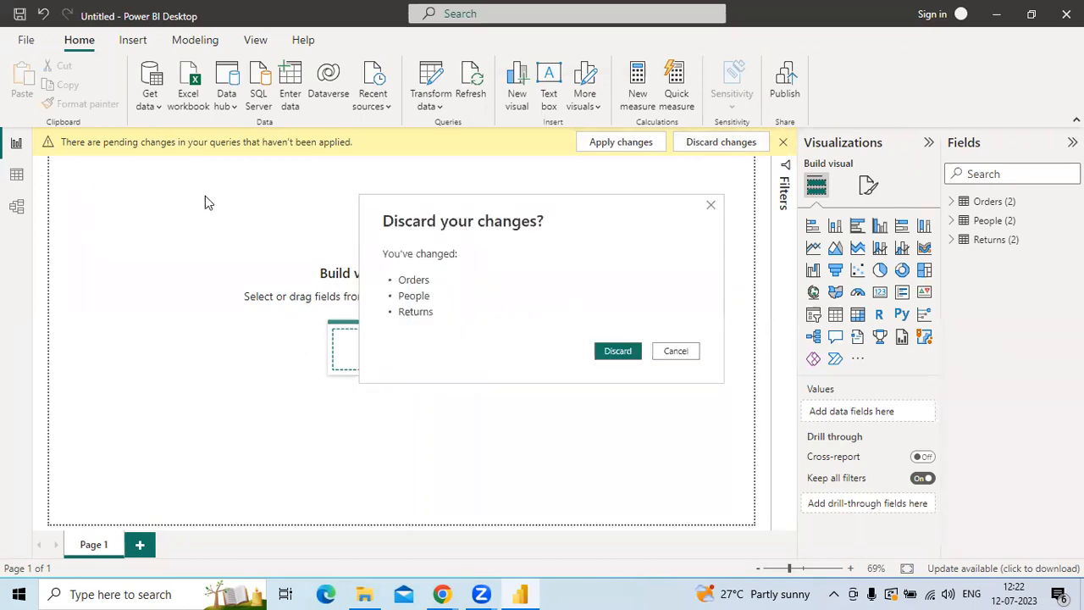
click(682, 355)
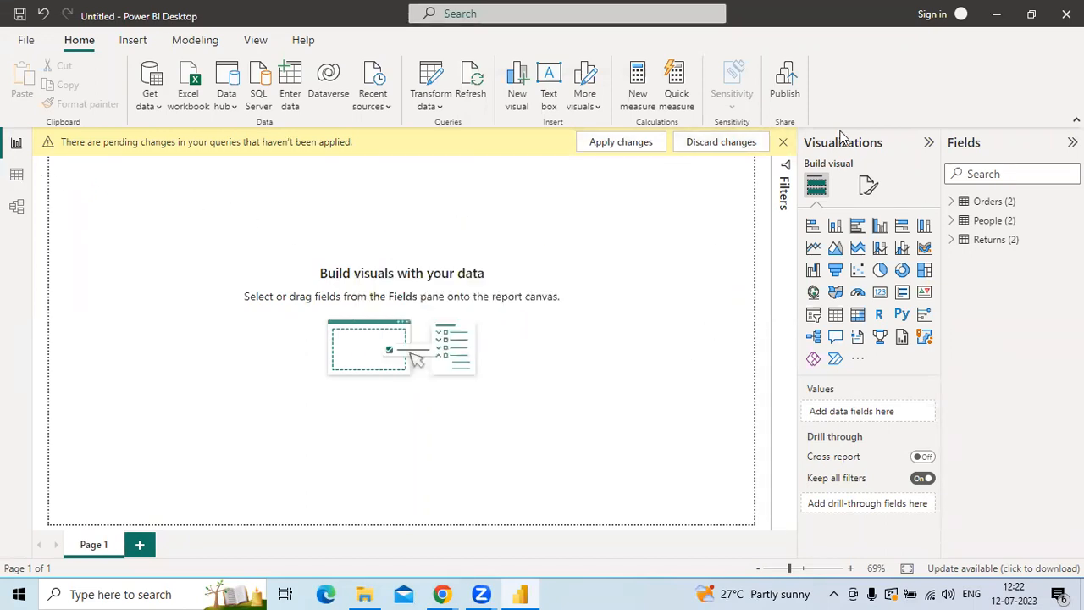
click(783, 145)
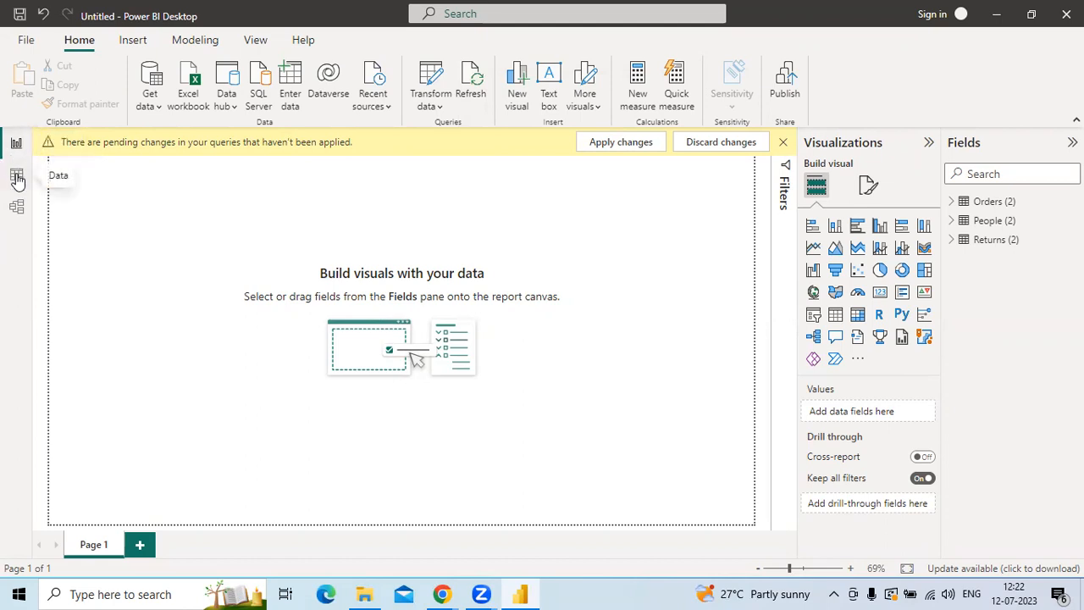
Step: Review the imported tables in Data view and, fitted to the page, in Model view, and return to Report view
click(17, 178)
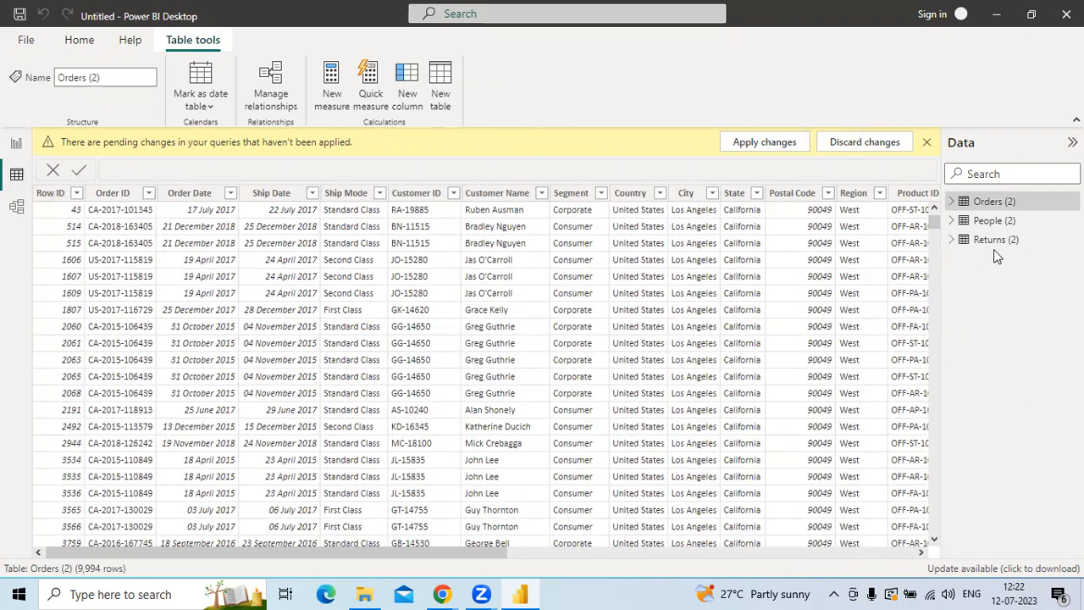
mouse_move(984, 206)
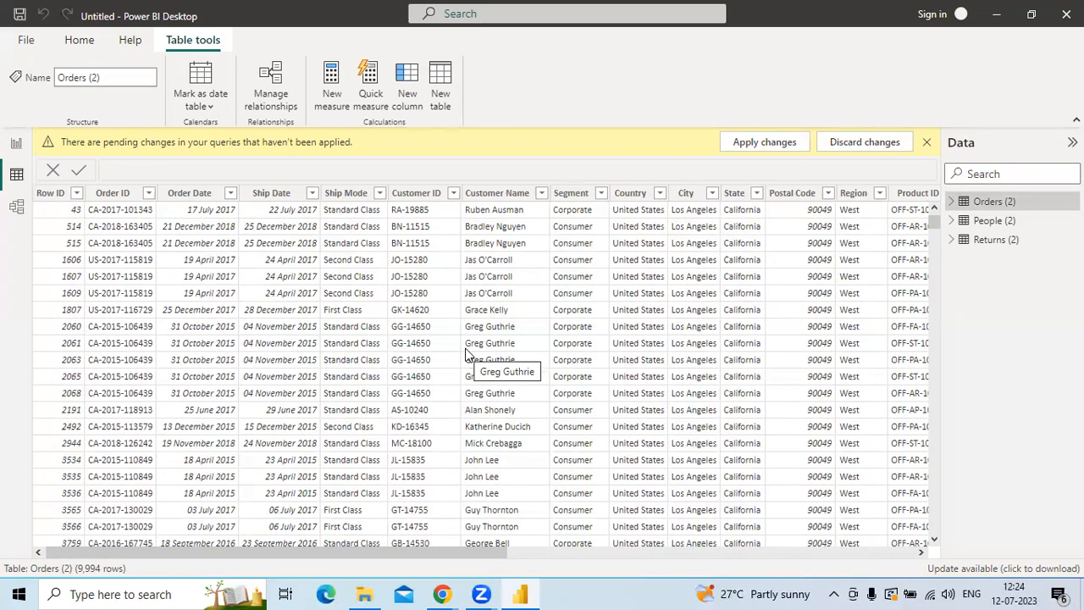
click(16, 208)
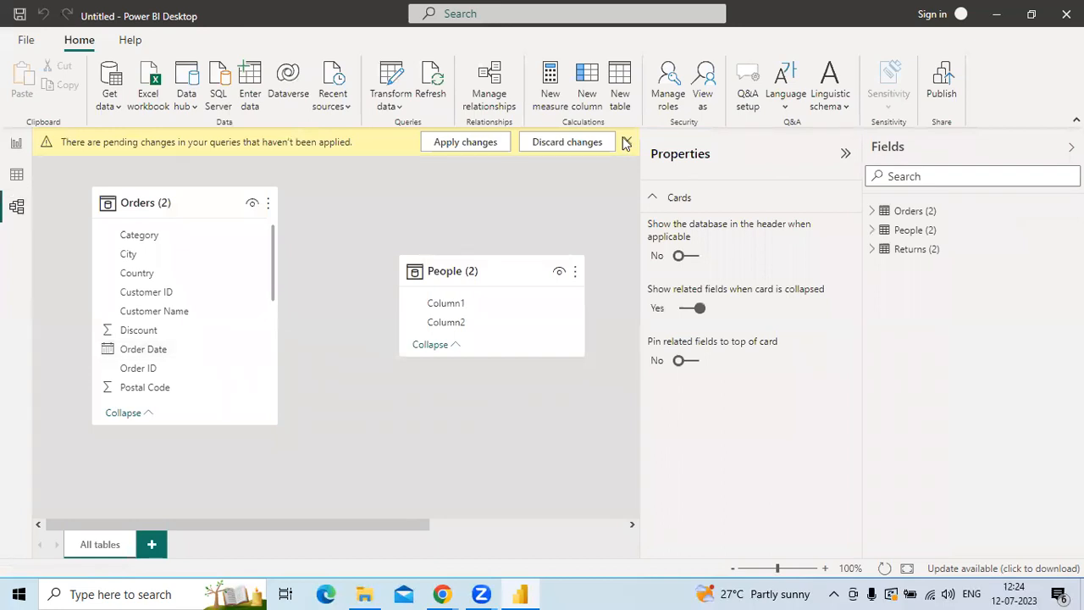
click(906, 568)
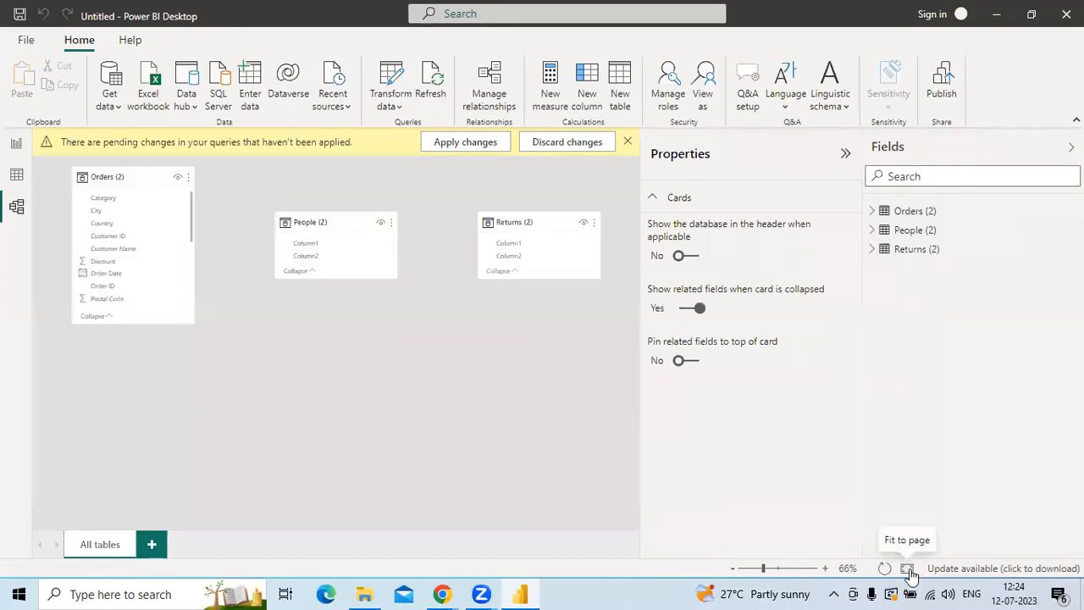
click(844, 154)
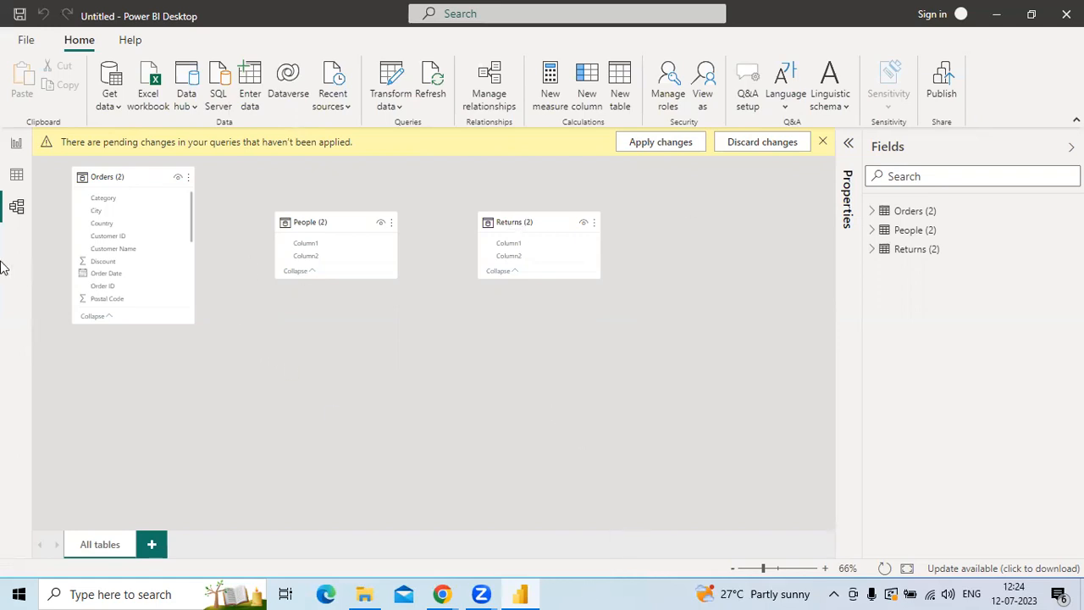
click(15, 143)
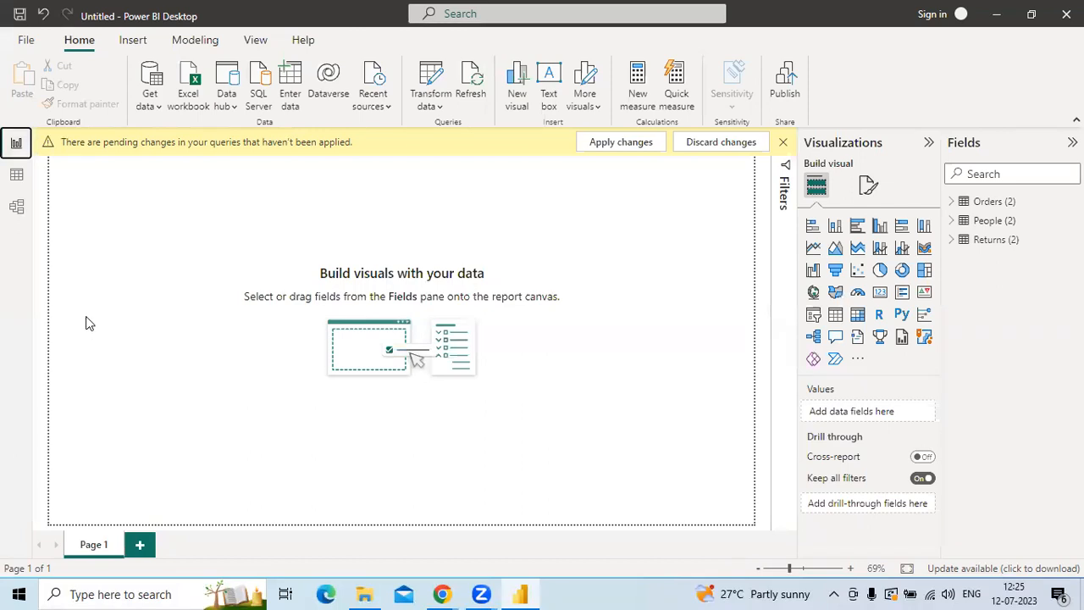
Step: Dismiss the pending query changes notice and expand the fields of the Orders (2) table
click(784, 144)
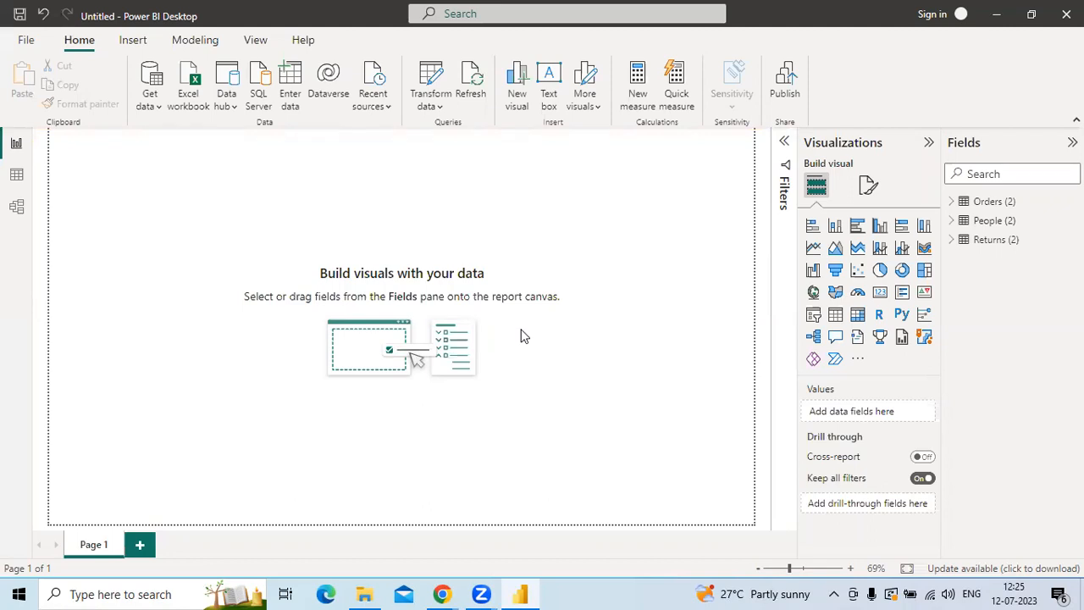
click(952, 201)
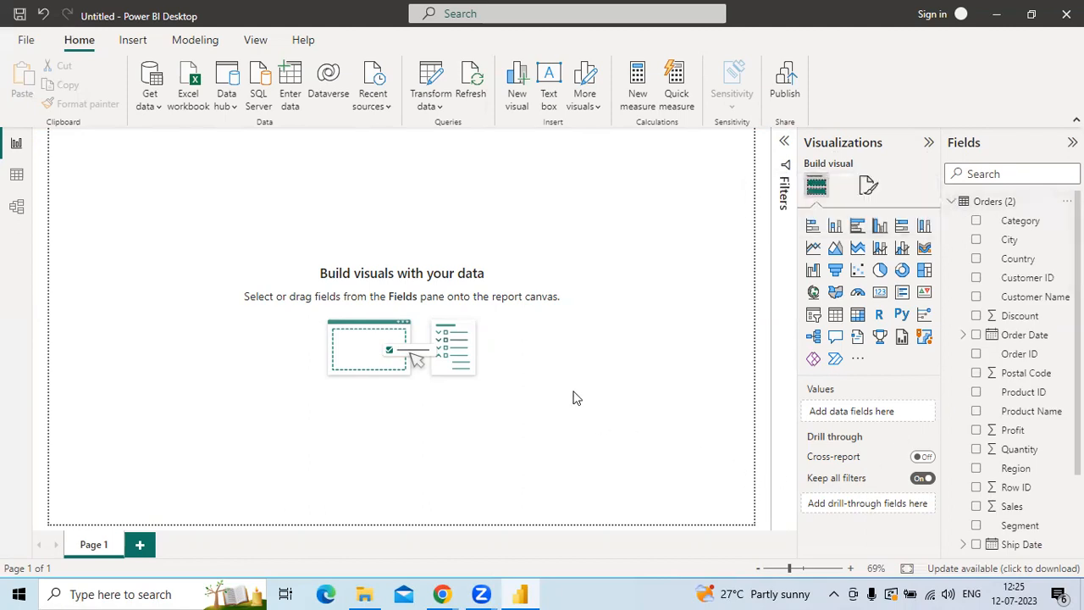
Step: Create a table visual of Sales by Category from Orders (2) and enlarge it on the page
click(976, 221)
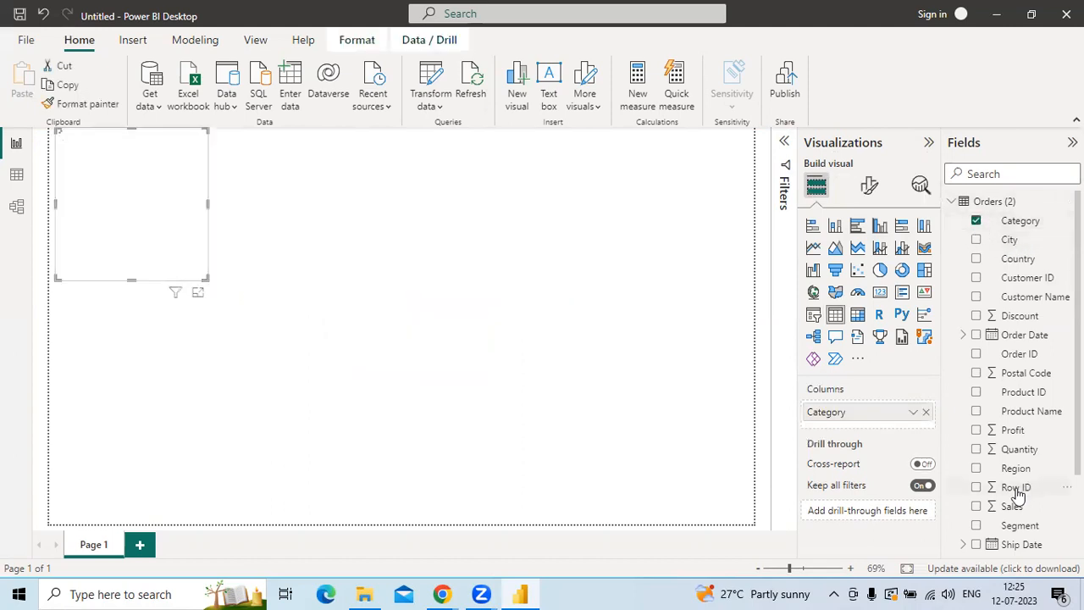
click(976, 507)
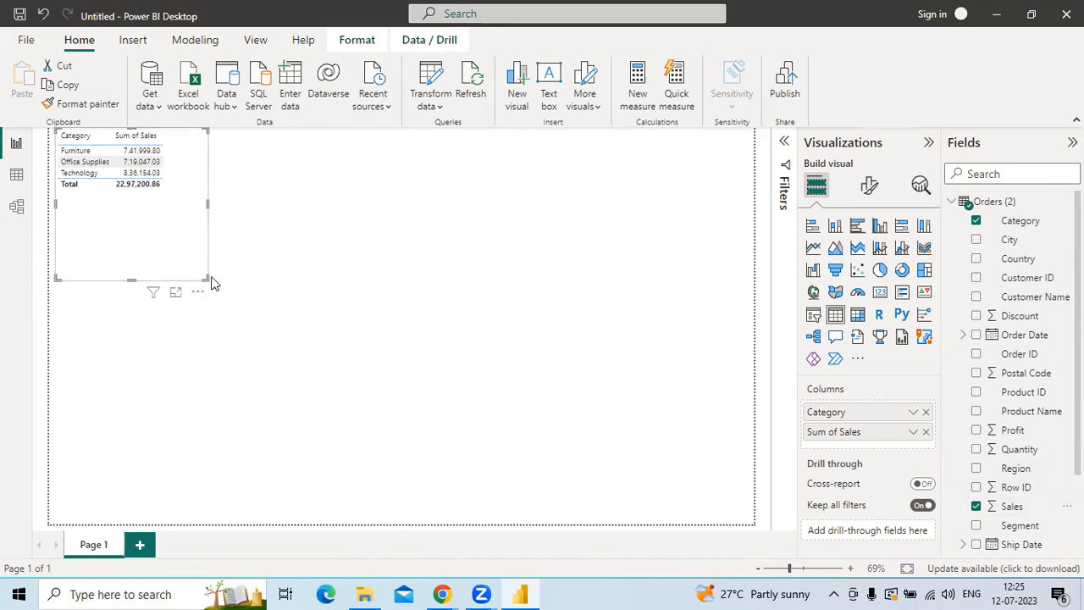
drag(206, 278, 292, 345)
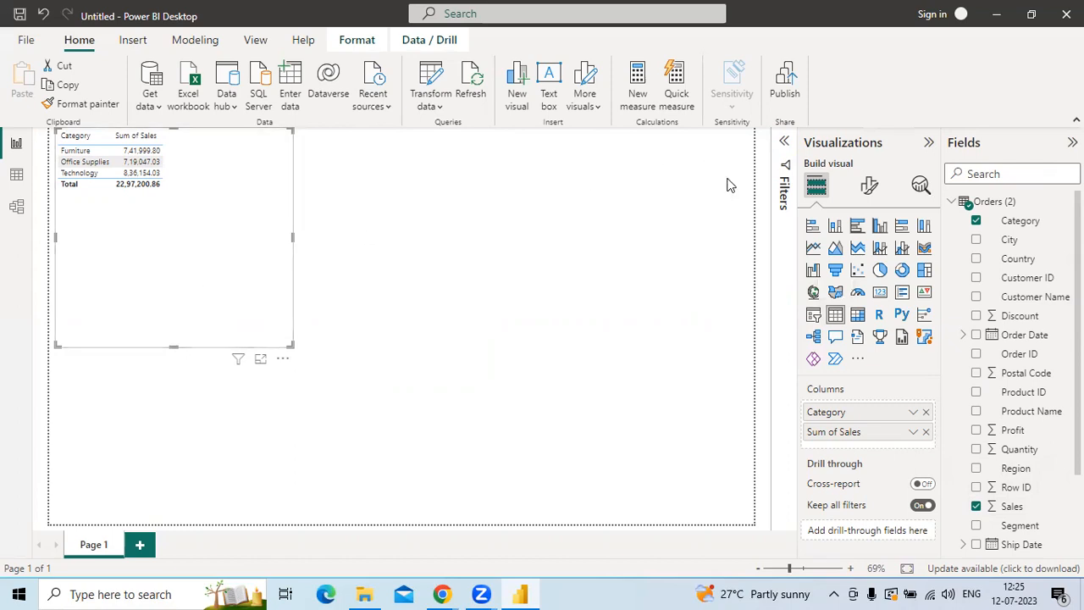
Step: Try the Sales by Category visual as a stacked bar, funnel and pie chart, and delete it from the page
click(814, 227)
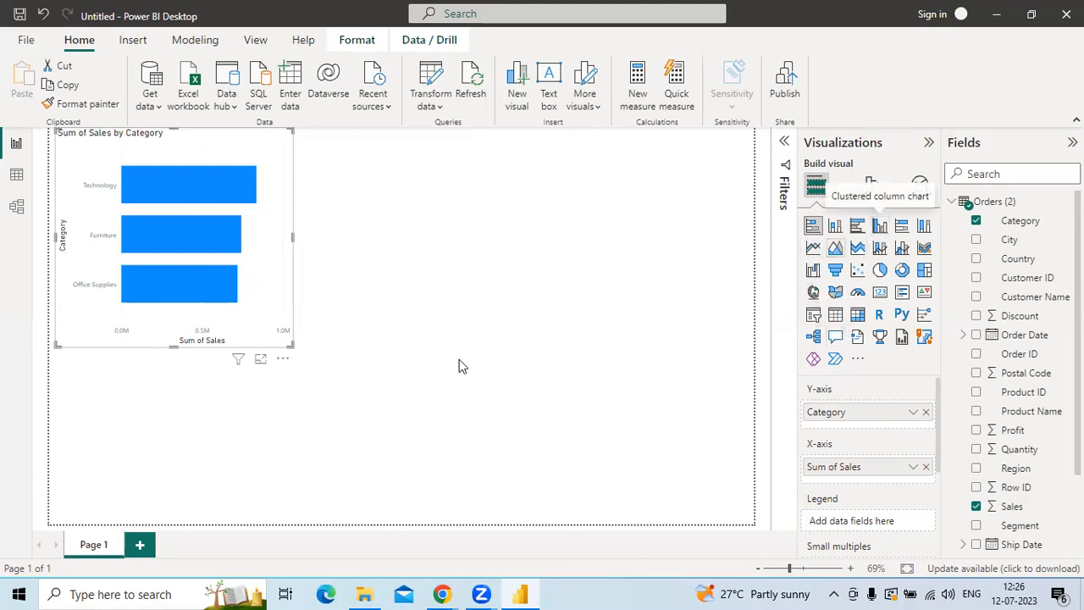
click(834, 271)
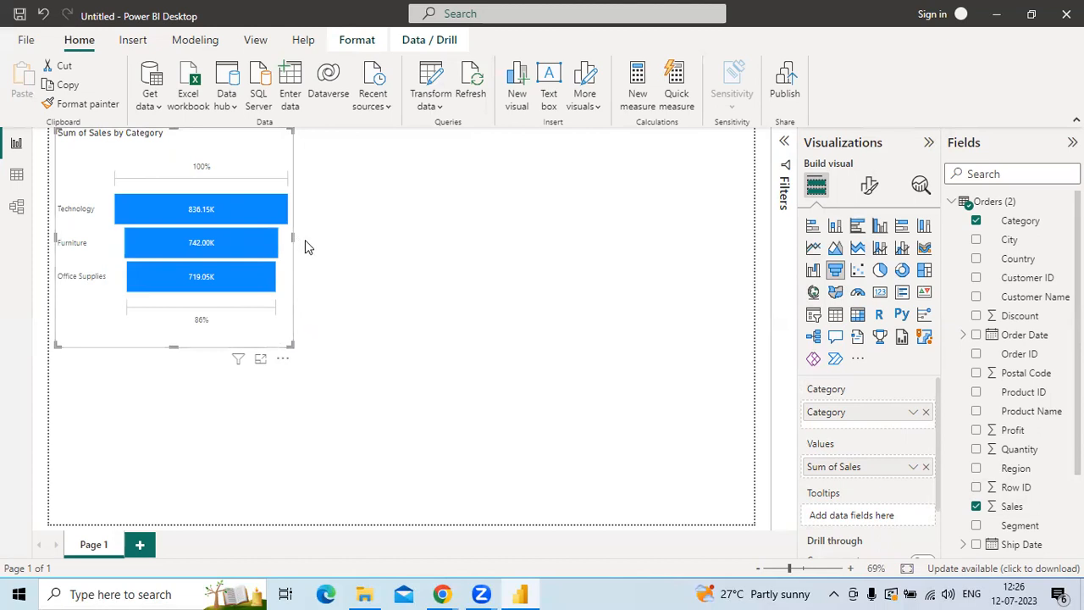
click(878, 271)
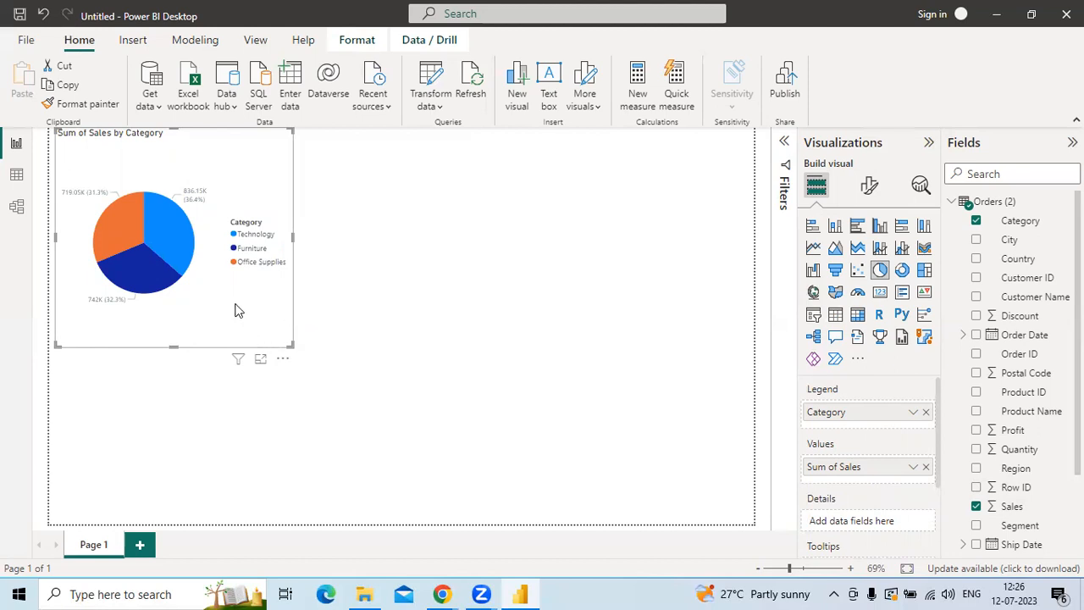
key(Delete)
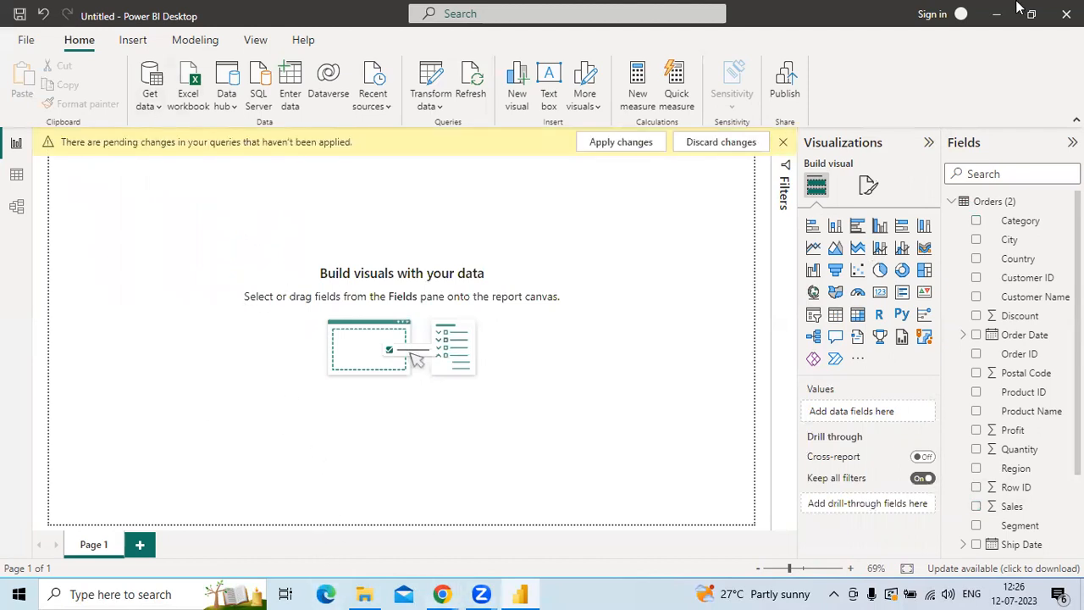
Step: Insert a text box at the head of the report page and widen it across most of the page
click(131, 46)
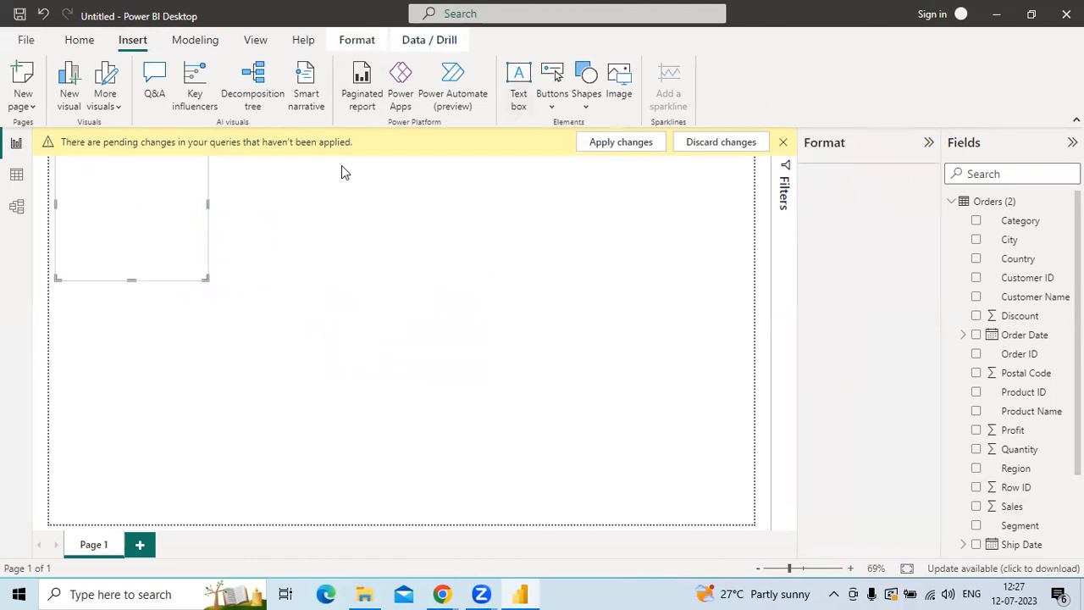
click(784, 144)
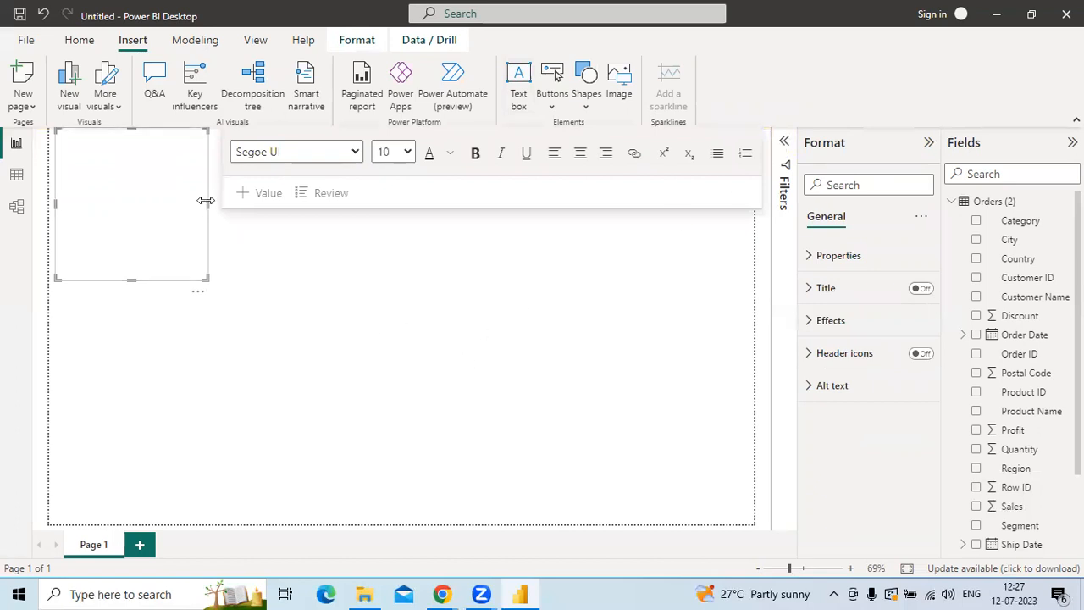
drag(208, 203, 459, 182)
drag(597, 177, 719, 164)
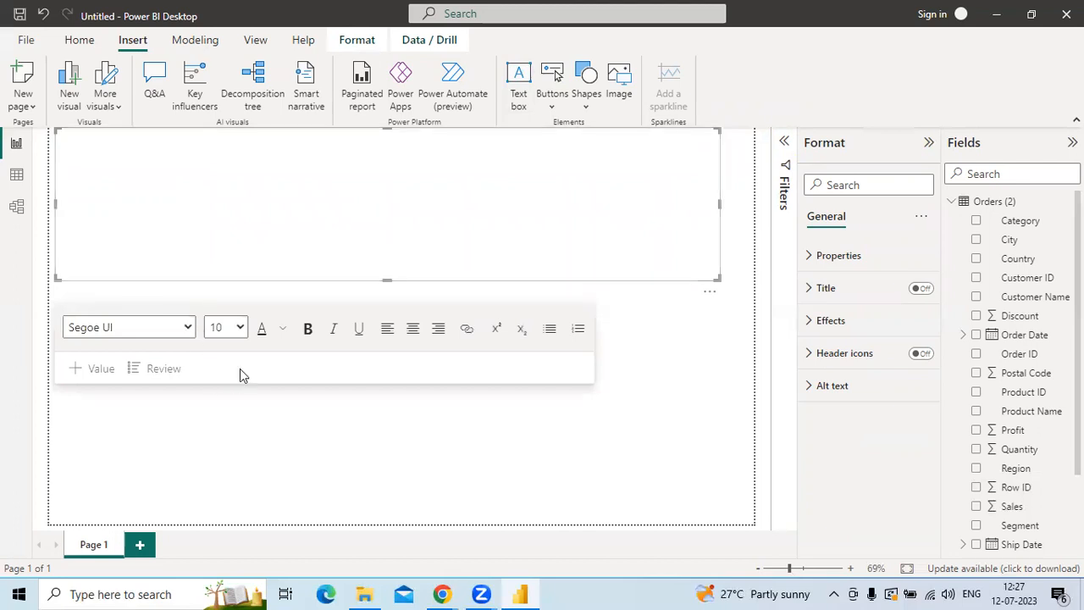
Step: Enter the title SAMPLE SUPERSTORE DASHBOARD in the text box
click(128, 218)
text(as)
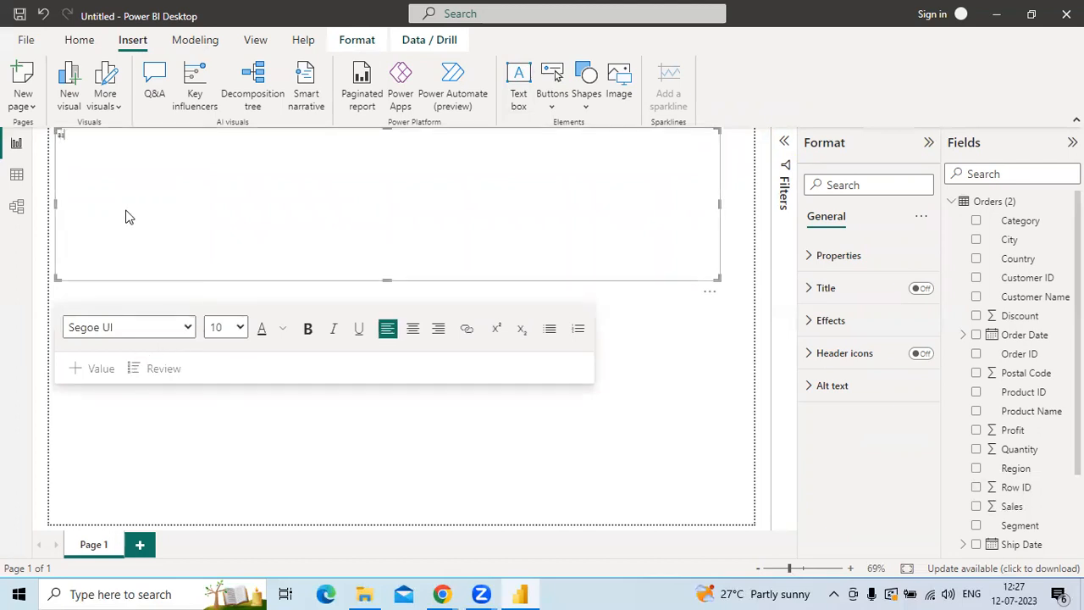
key(BackSpace)
key(BackSpace)
text(SAM)
key(BackSpace)
text(MPLE SUPERSTORE DASH)
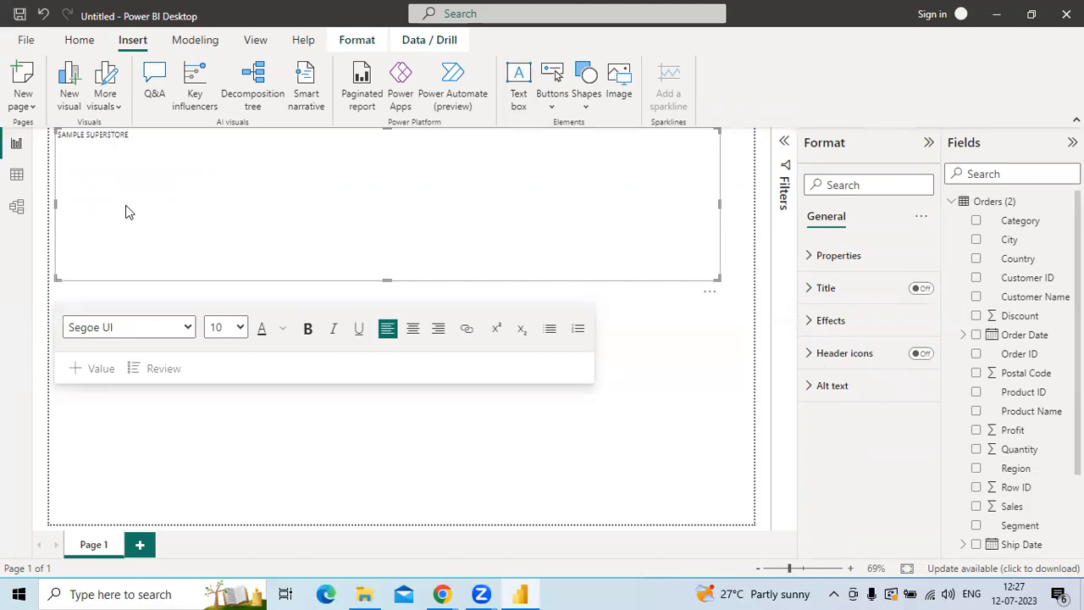
text(BOARD)
Step: Set the font size of the whole dashboard title to 40
drag(187, 134, 38, 150)
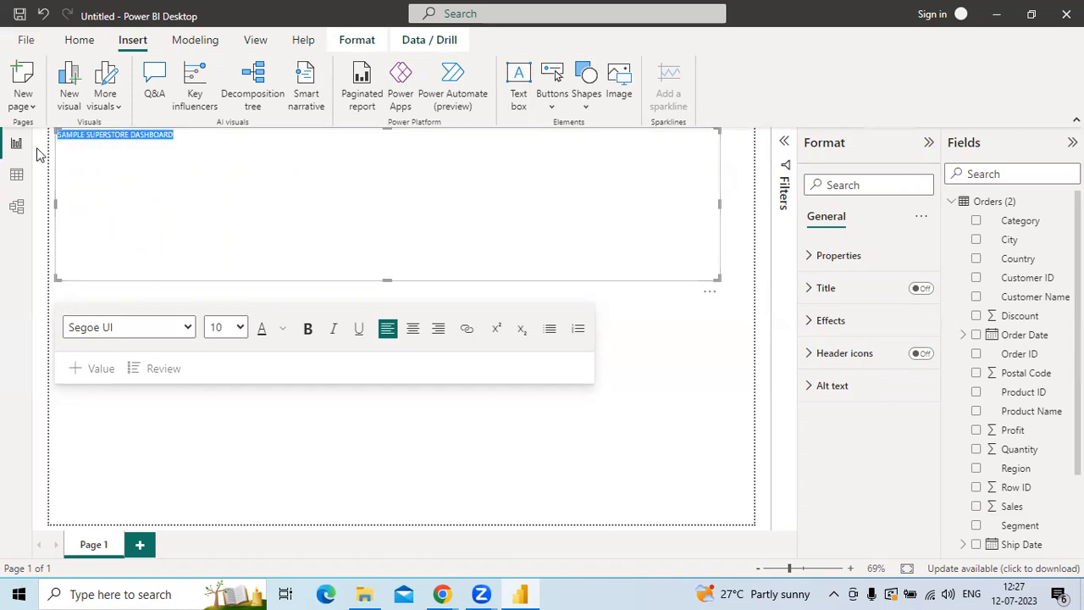
click(239, 326)
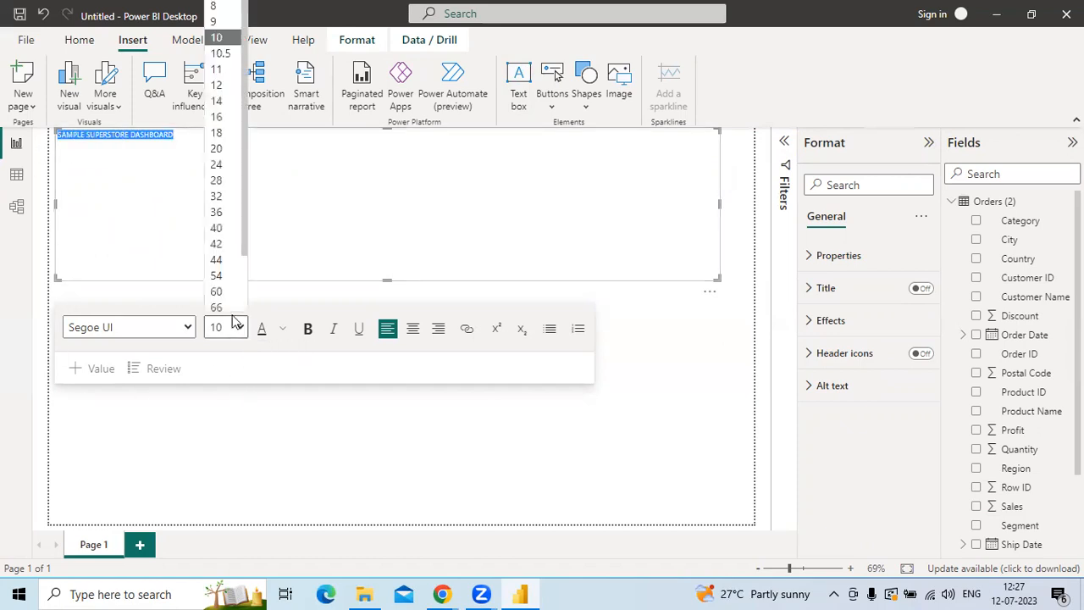
click(218, 222)
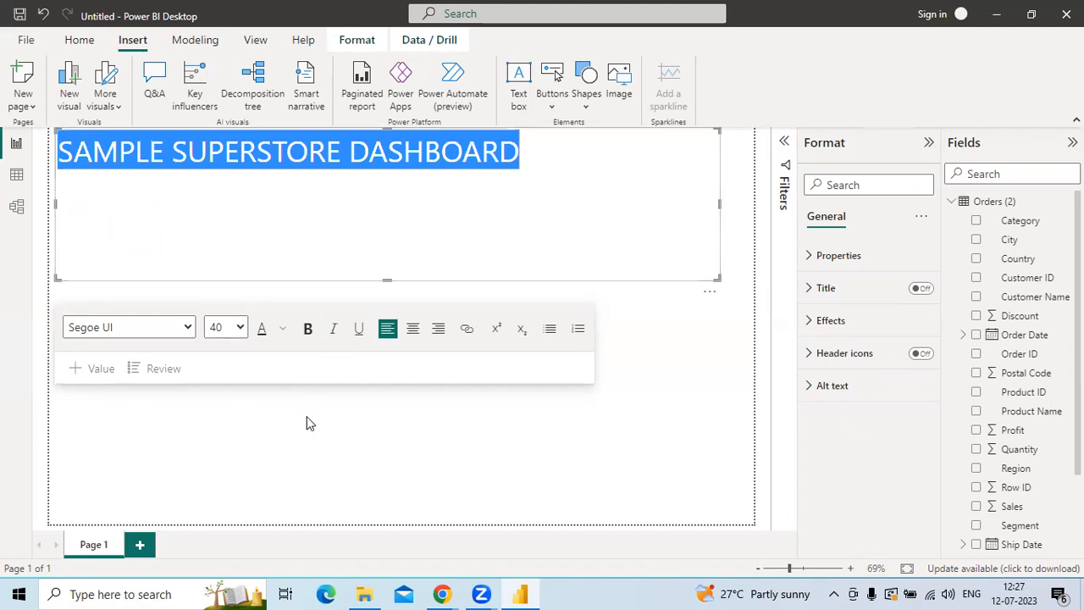
Step: Shrink the title text box to the height of its text and stretch it to the full page width
click(383, 283)
click(348, 232)
drag(55, 281, 48, 183)
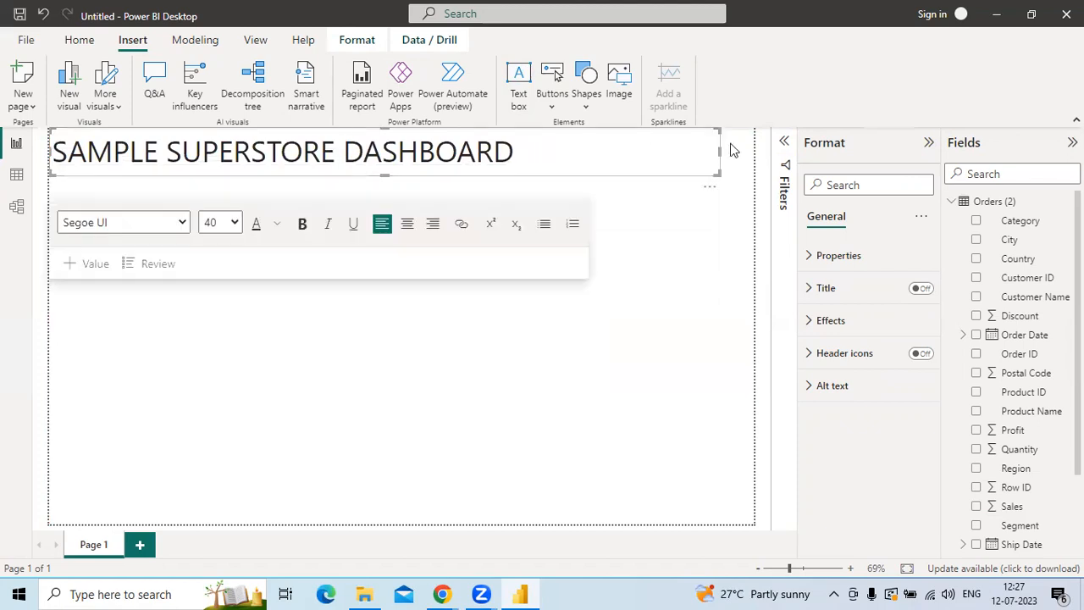
drag(715, 151, 752, 156)
click(702, 275)
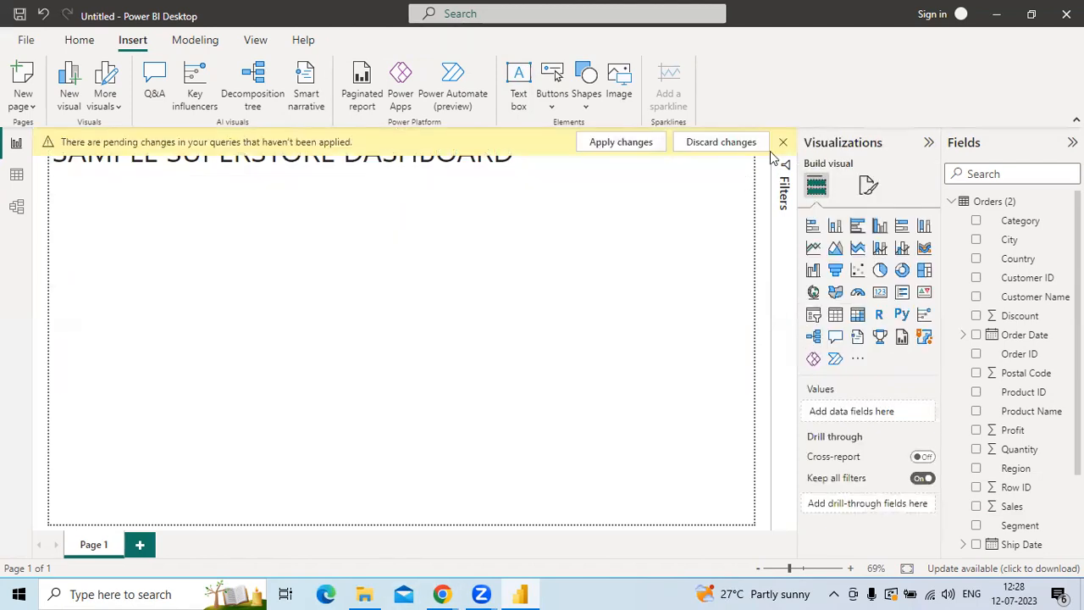
click(784, 142)
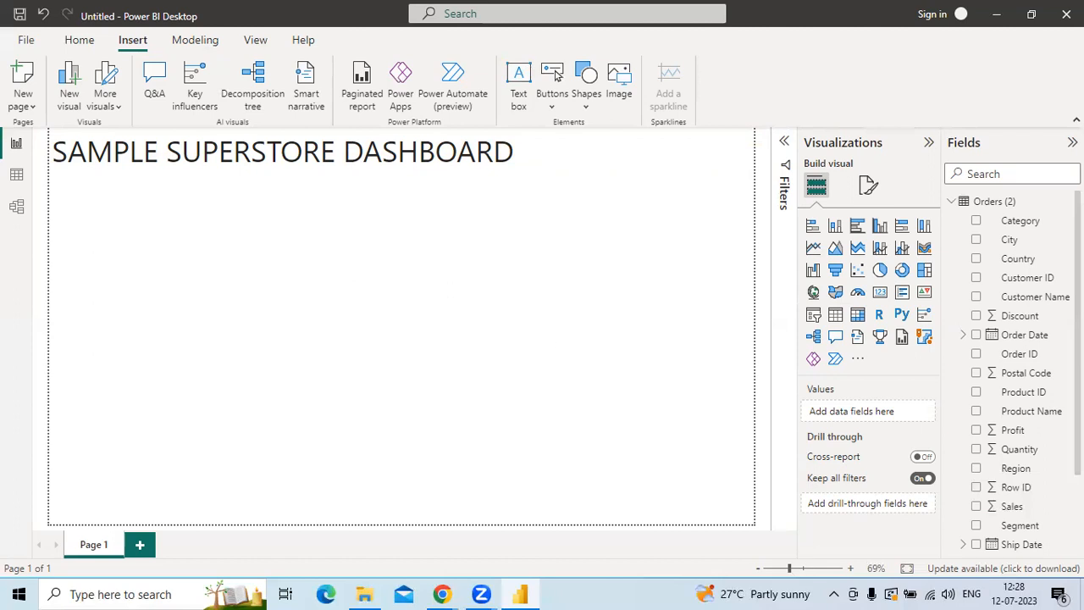
Step: Create a stacked bar chart of Sales by Category from Orders (2) and extend its upper edge to the title
click(976, 221)
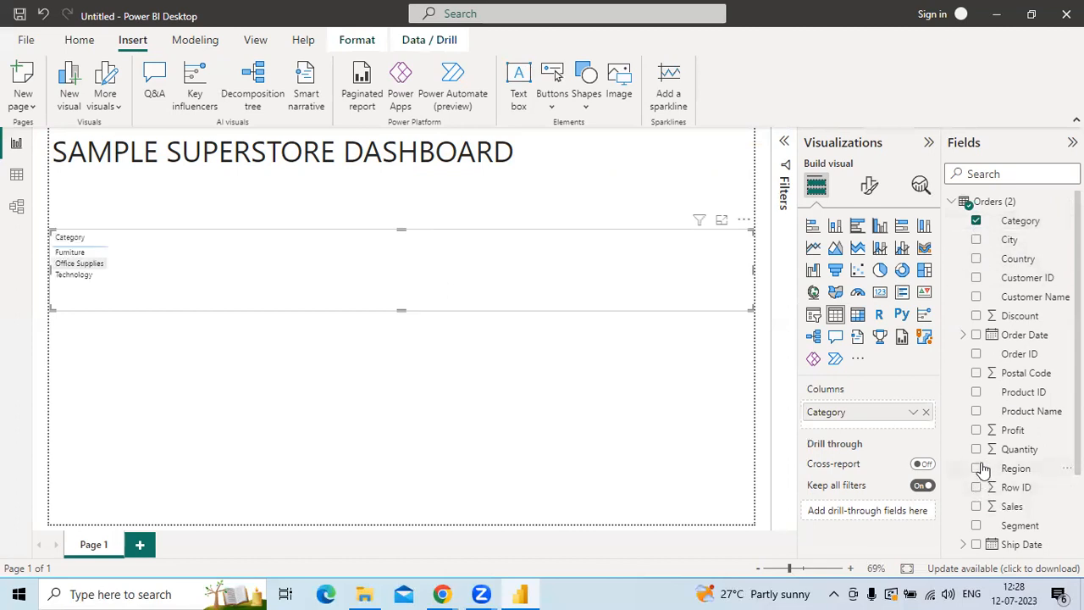
click(977, 506)
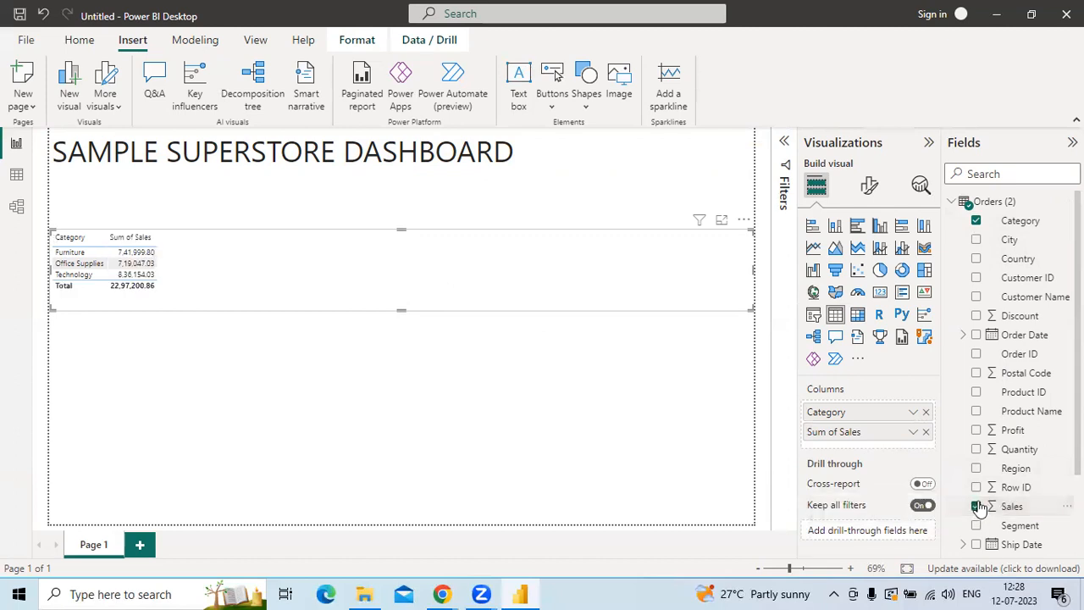
click(813, 227)
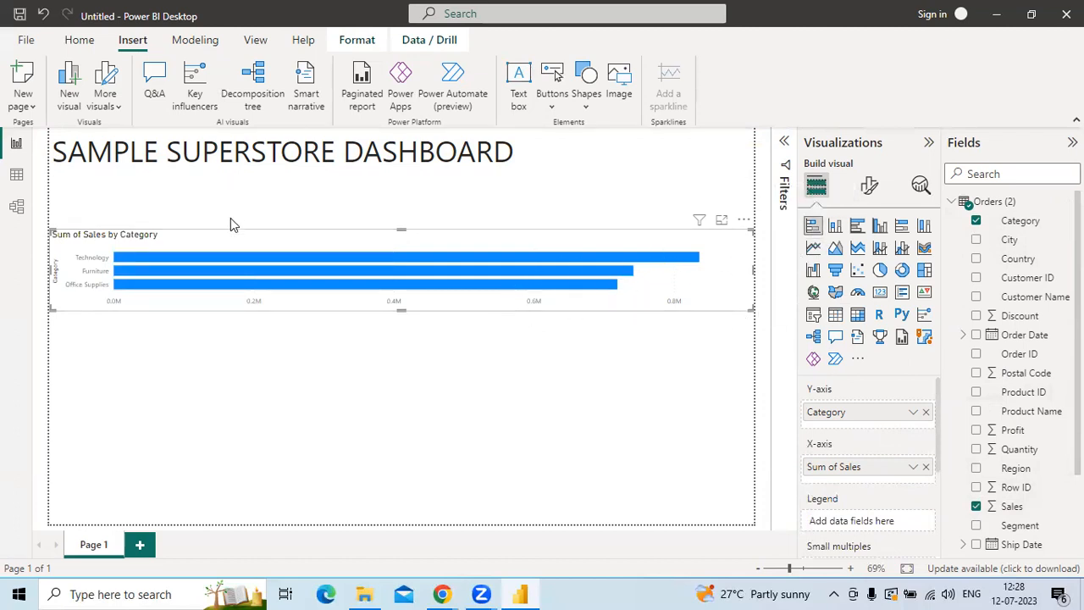
drag(397, 228, 389, 177)
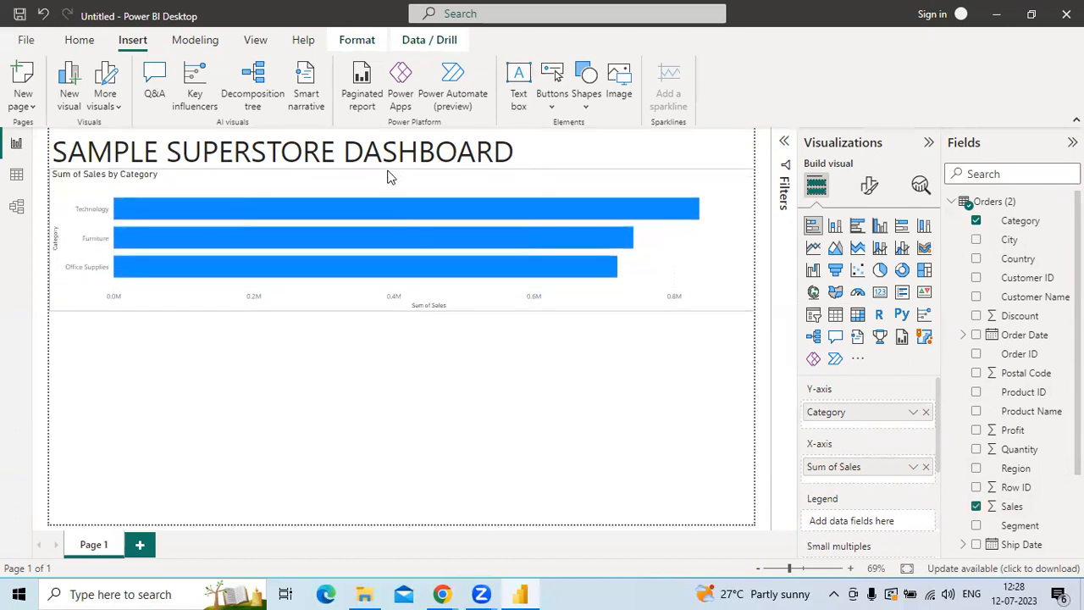
click(565, 407)
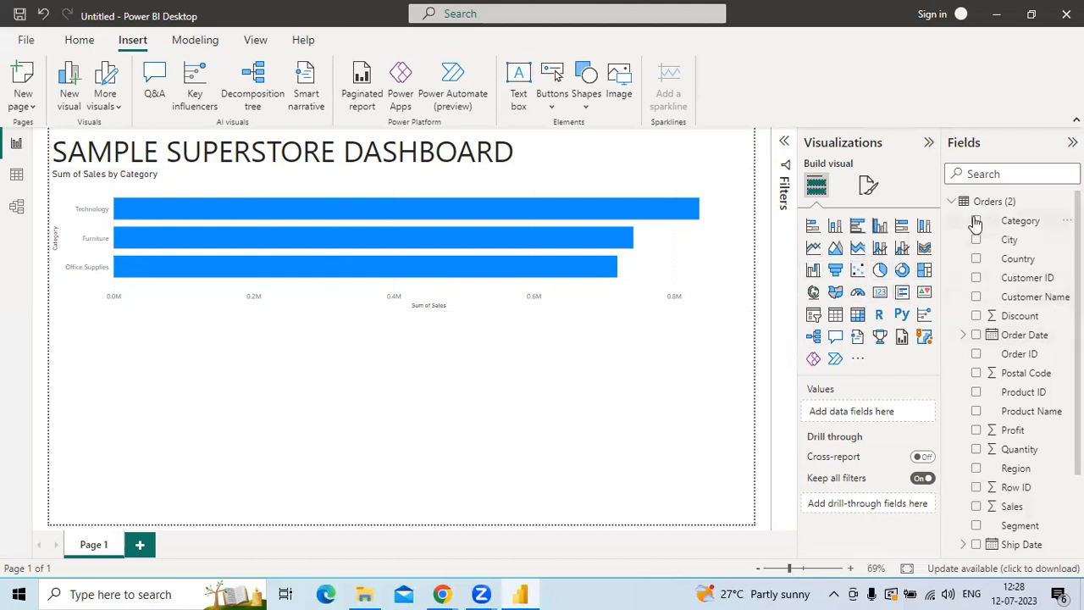
Step: Create a pie chart of Profit by Category below the bar chart and extend it down to the page's lower edge
click(978, 433)
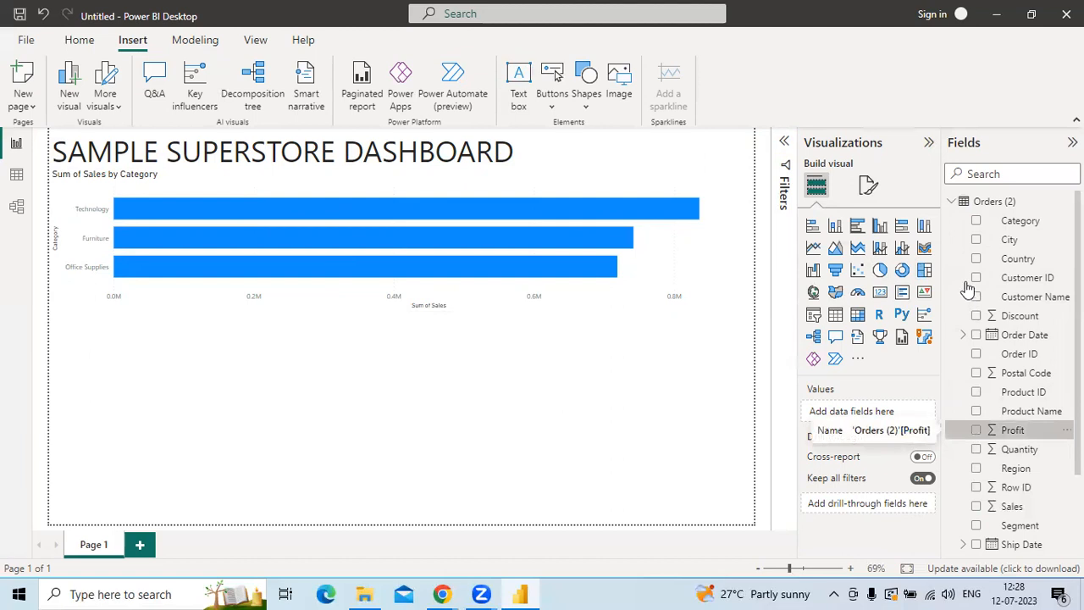
click(975, 222)
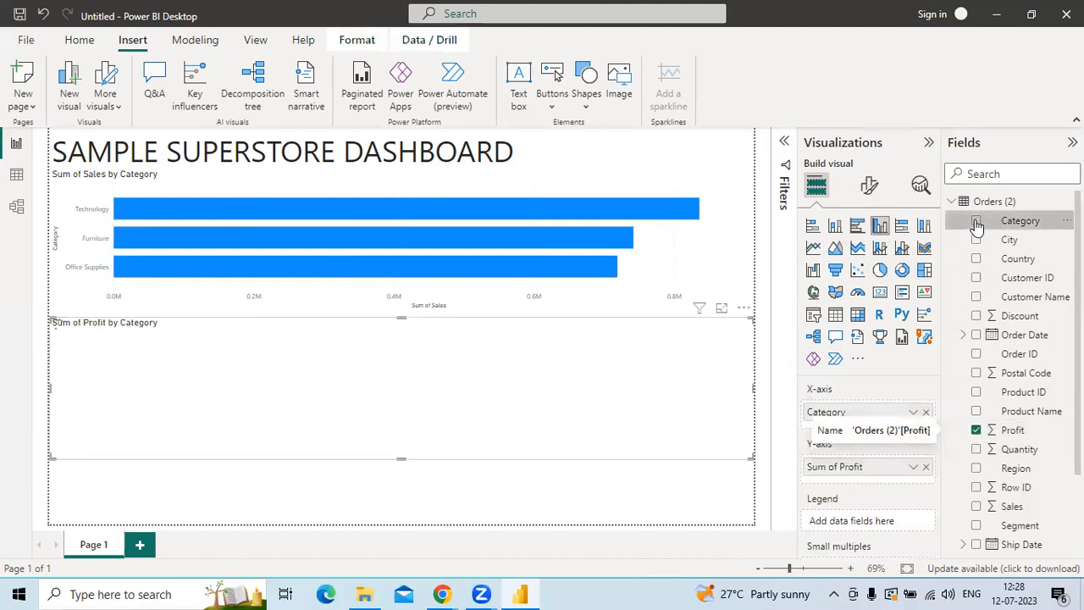
click(879, 273)
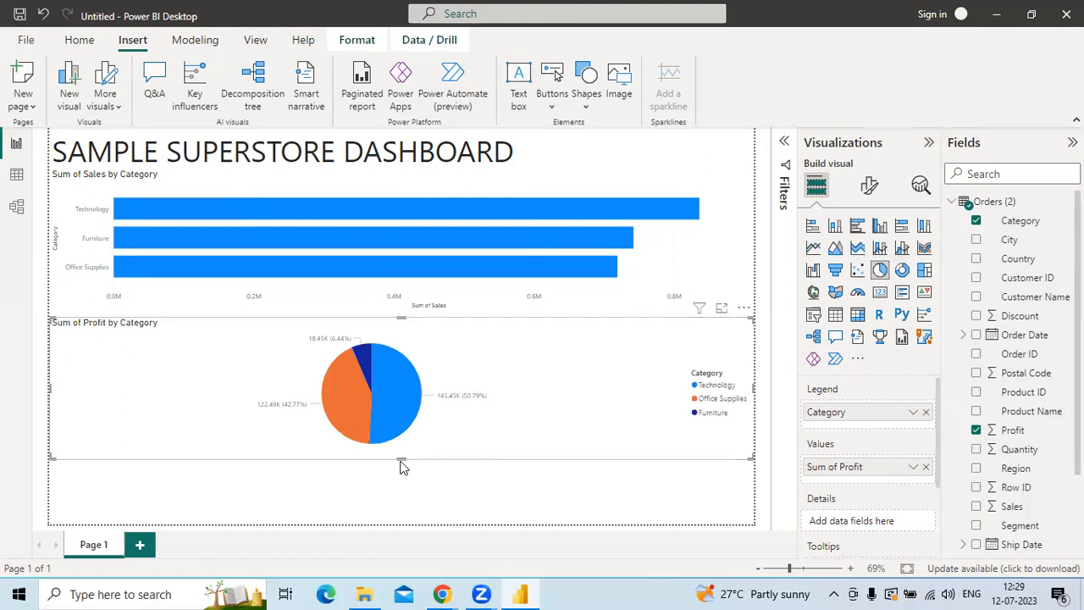
drag(403, 466, 404, 524)
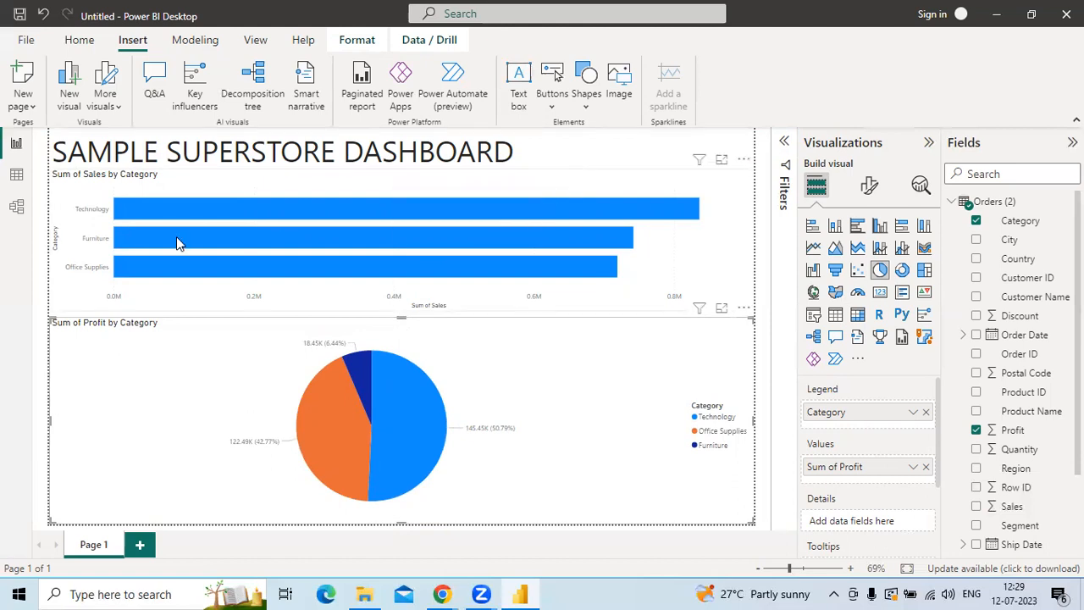
Step: Dismiss the notice about unapplied query changes and bring up the data and query commands
mouse_move(176, 232)
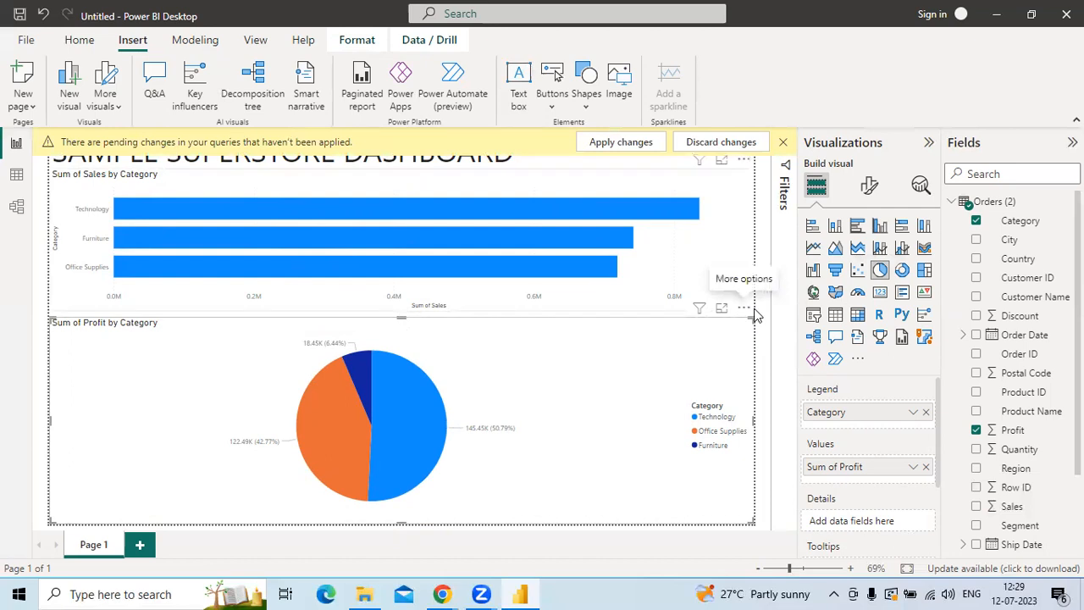
click(783, 144)
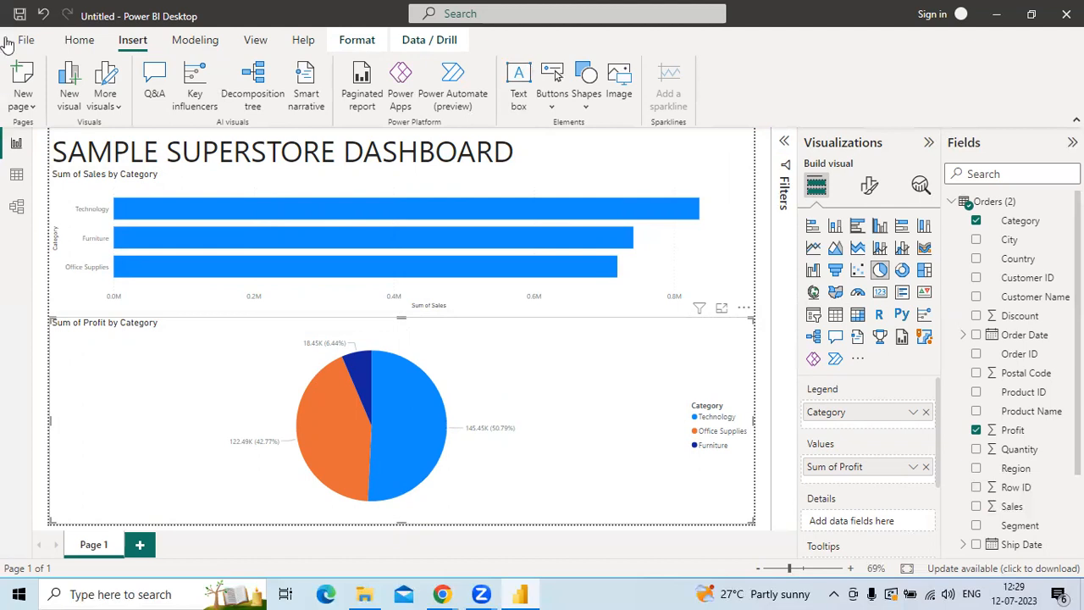
click(79, 41)
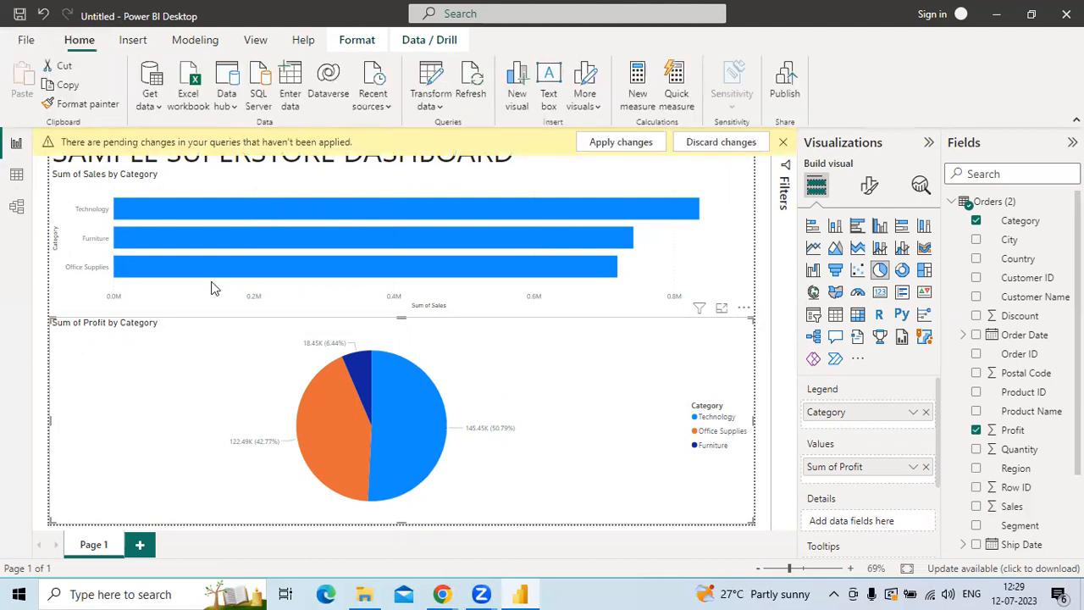